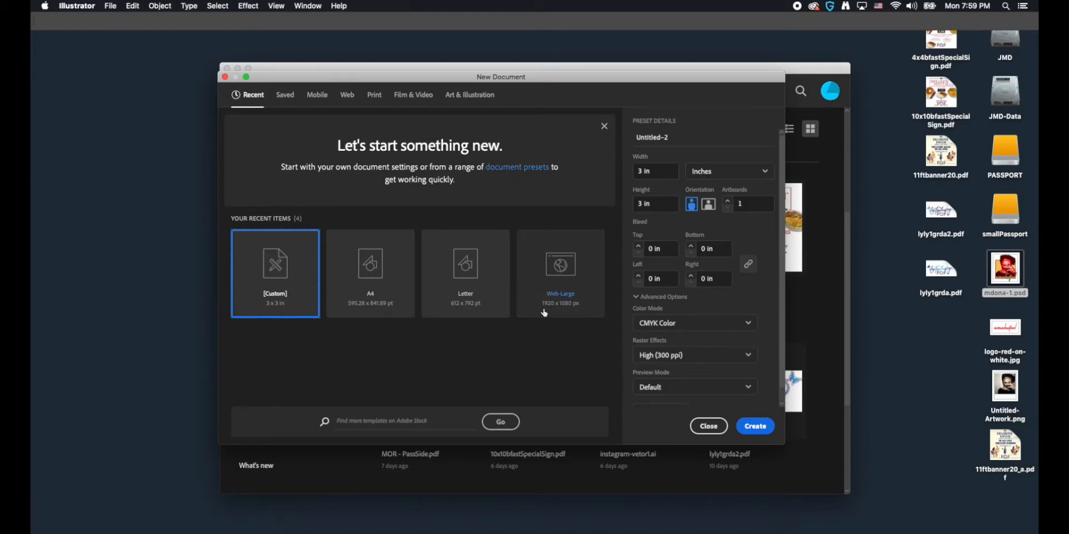
Step: Create a 3 × 3 in CMYK document and place the sketch page PDF from the Downloads folder in it
{"action": "left_click", "coordinate": [754, 427]}
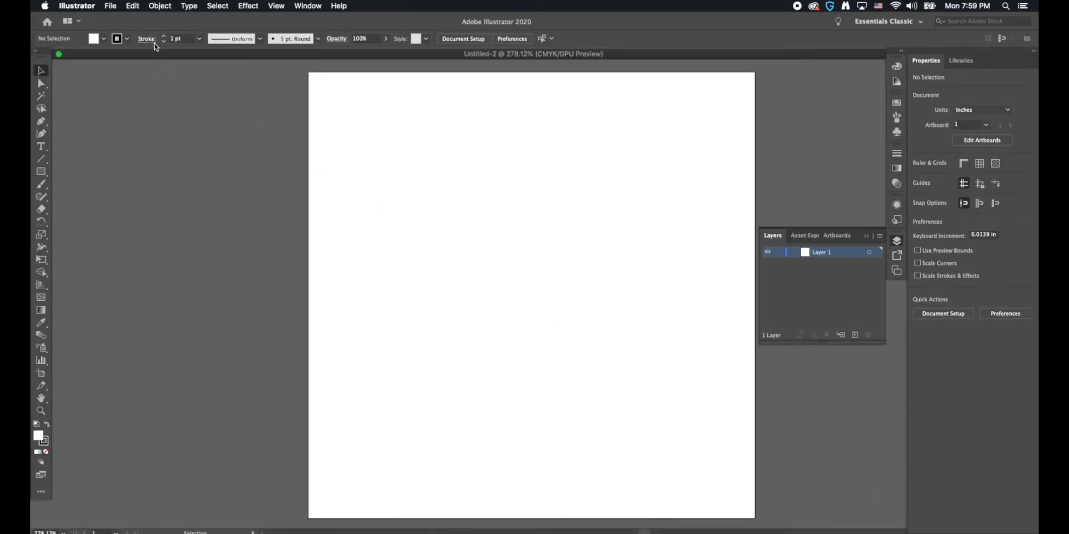
{"action": "left_click", "coordinate": [112, 6]}
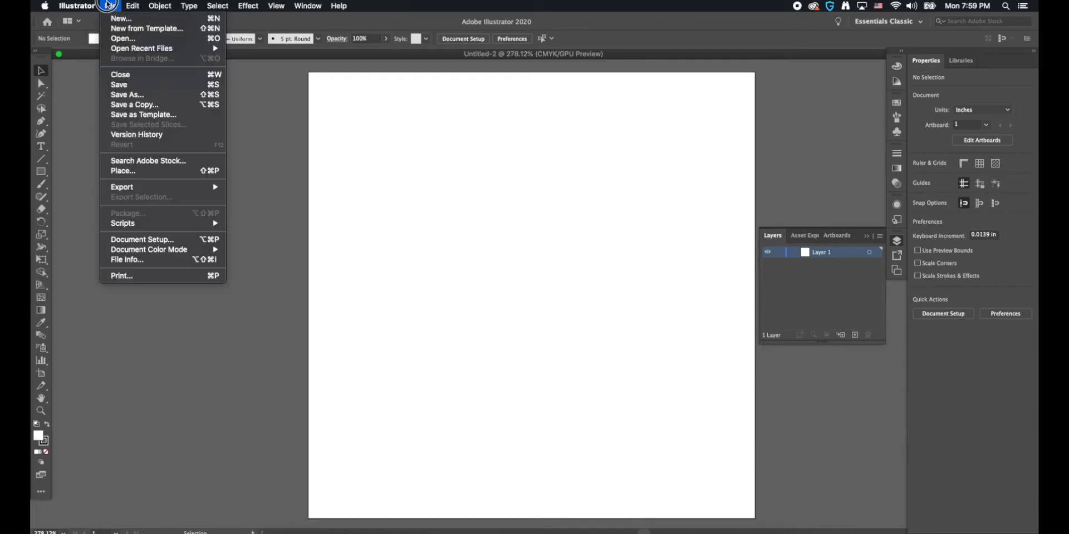
{"action": "left_click", "coordinate": [135, 171]}
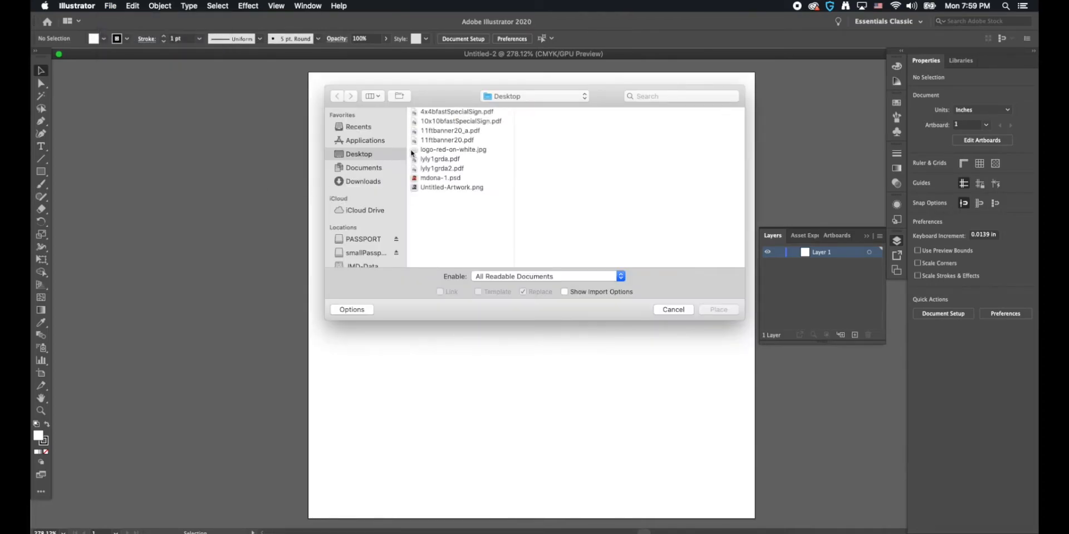
{"action": "left_click", "coordinate": [360, 181]}
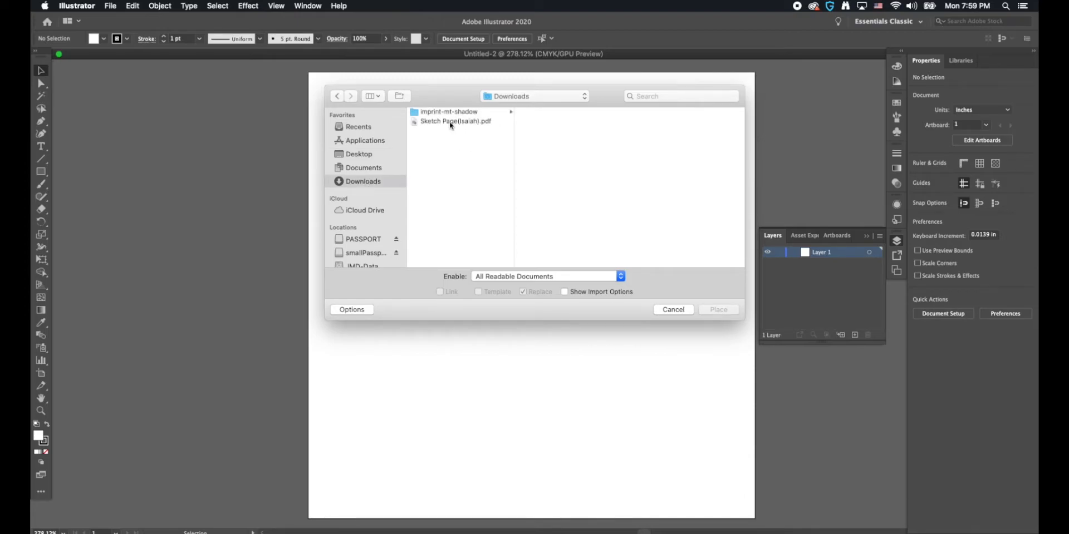
{"action": "left_click", "coordinate": [449, 121]}
{"action": "left_click", "coordinate": [718, 309]}
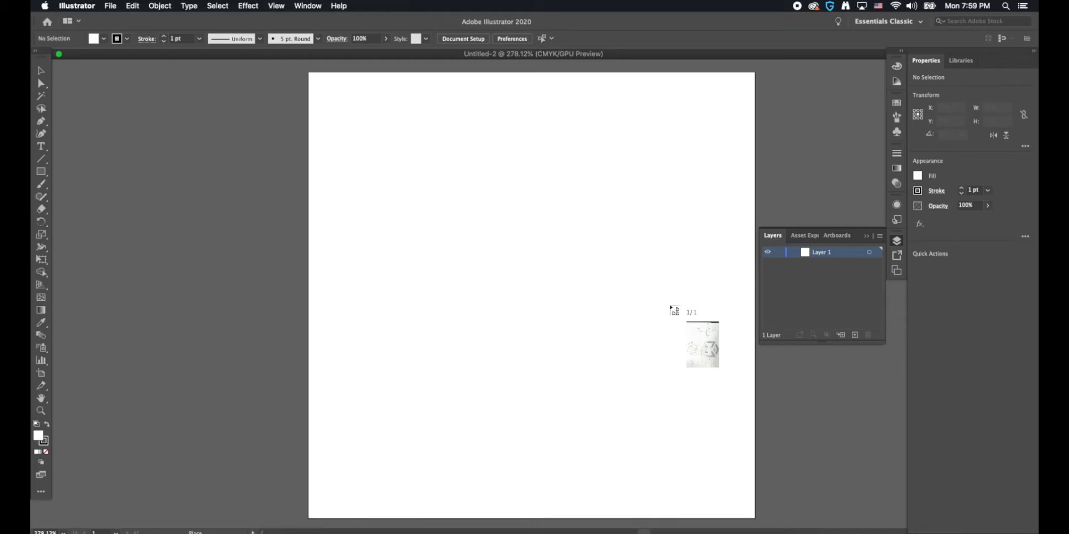
{"action": "left_click_drag", "start_coordinate": [478, 230], "coordinate": [815, 476]}
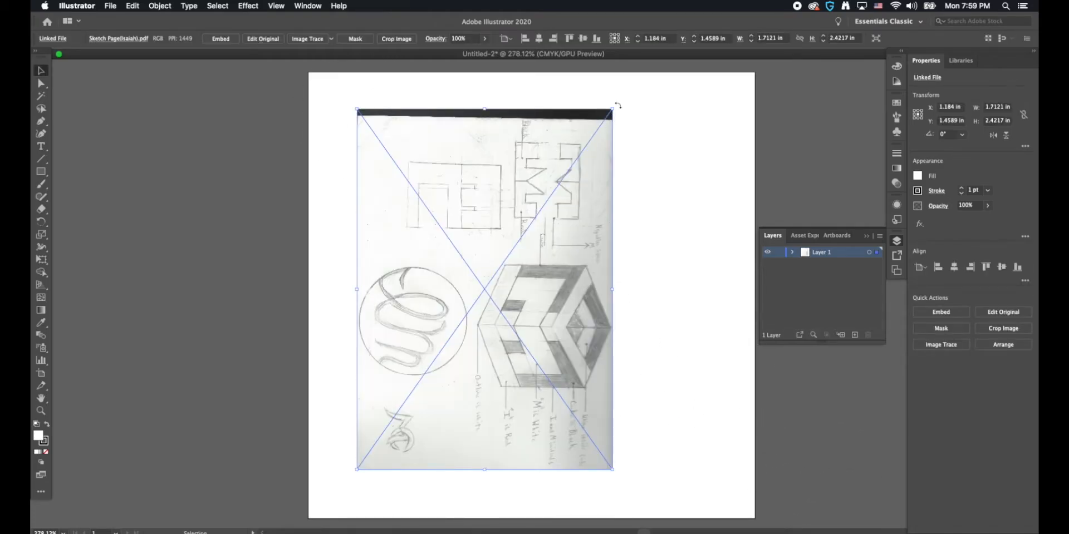
Step: Rotate the placed sketch 90° to landscape, enlarge it to about 3.55 × 2.51 in, and reposition it over the artboard
{"action": "left_click_drag", "start_coordinate": [615, 103], "coordinate": [348, 186]}
{"action": "left_click_drag", "start_coordinate": [412, 217], "coordinate": [547, 220]}
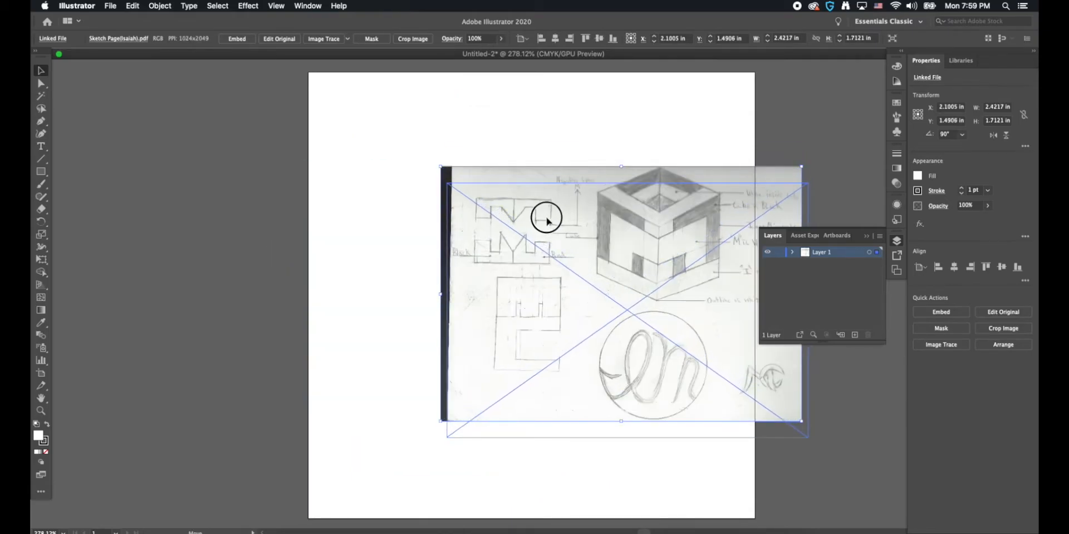
{"action": "left_click_drag", "start_coordinate": [447, 183], "coordinate": [345, 138]}
{"action": "left_click_drag", "start_coordinate": [433, 219], "coordinate": [471, 266]}
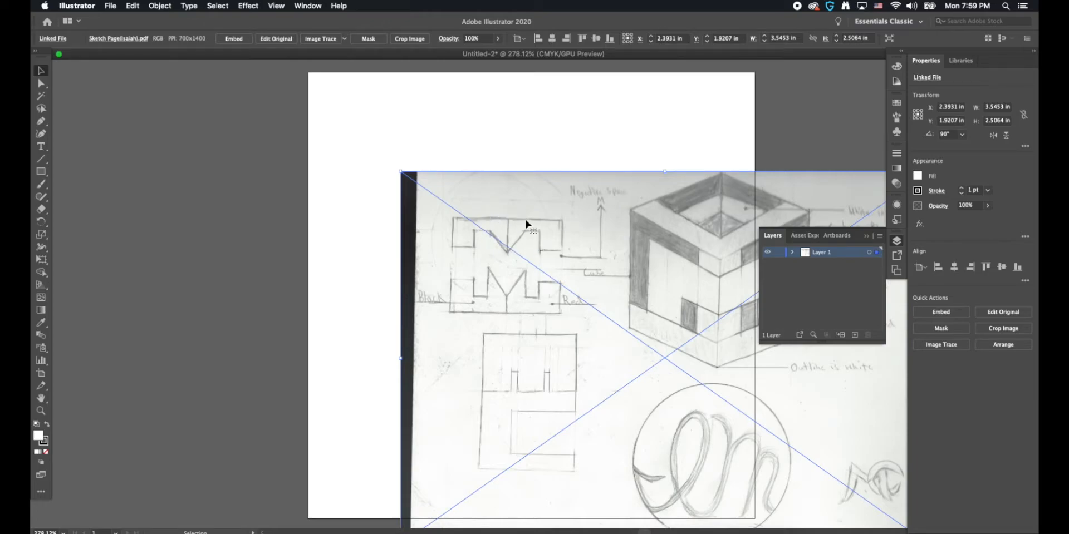
Step: Lock the placed sketch and expand Layer 1 to show its contents
{"action": "left_click", "coordinate": [160, 6]}
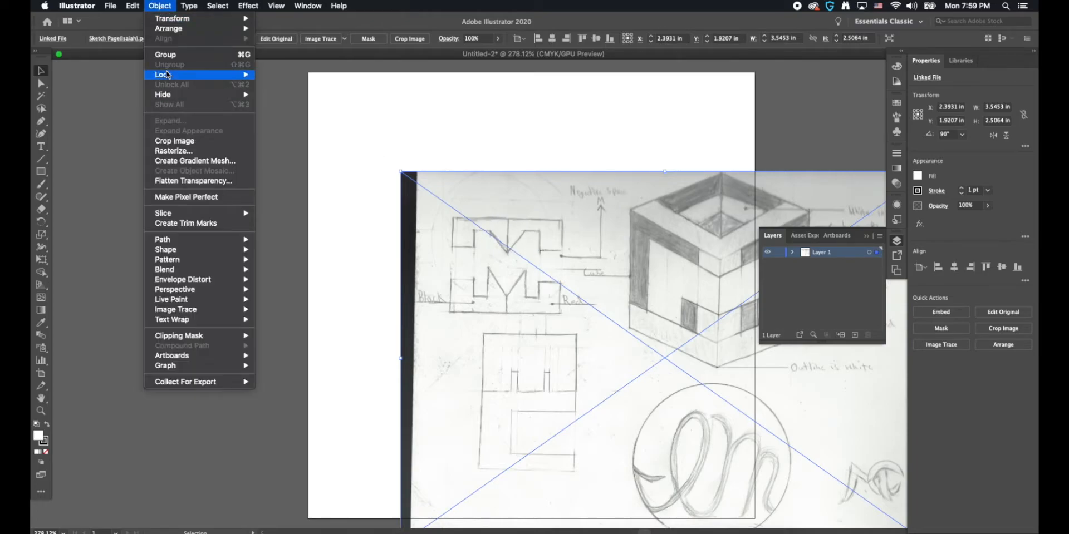
{"action": "mouse_move", "coordinate": [167, 75]}
{"action": "left_click", "coordinate": [287, 74]}
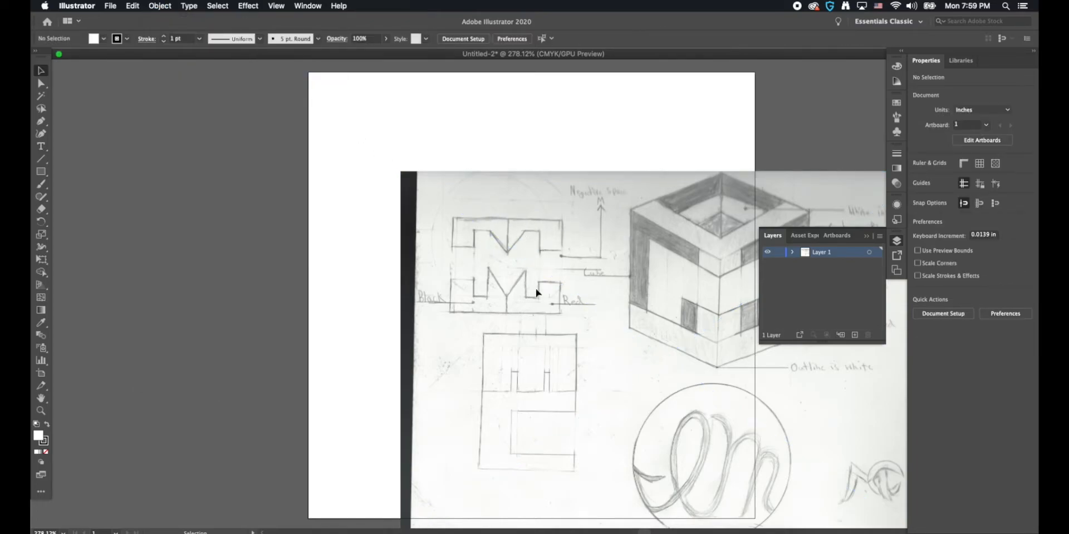
{"action": "left_click", "coordinate": [896, 241]}
{"action": "left_click", "coordinate": [896, 240]}
{"action": "left_click", "coordinate": [794, 253]}
Step: Trace the upper-left half of the EM logo sketch with the Pen tool as a closed path about 0.38 × 0.23 in, without fill
{"action": "left_click", "coordinate": [40, 412]}
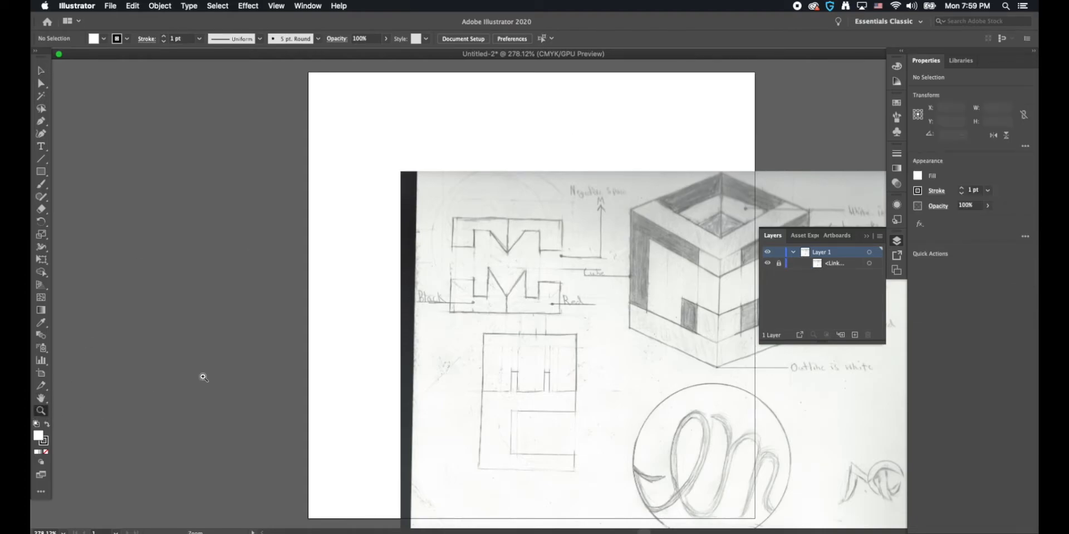
{"action": "mouse_move", "coordinate": [431, 209]}
{"action": "left_mouse_down"}
{"action": "mouse_move", "coordinate": [557, 327]}
{"action": "mouse_move", "coordinate": [465, 246]}
{"action": "left_mouse_up"}
{"action": "key", "text": "p"}
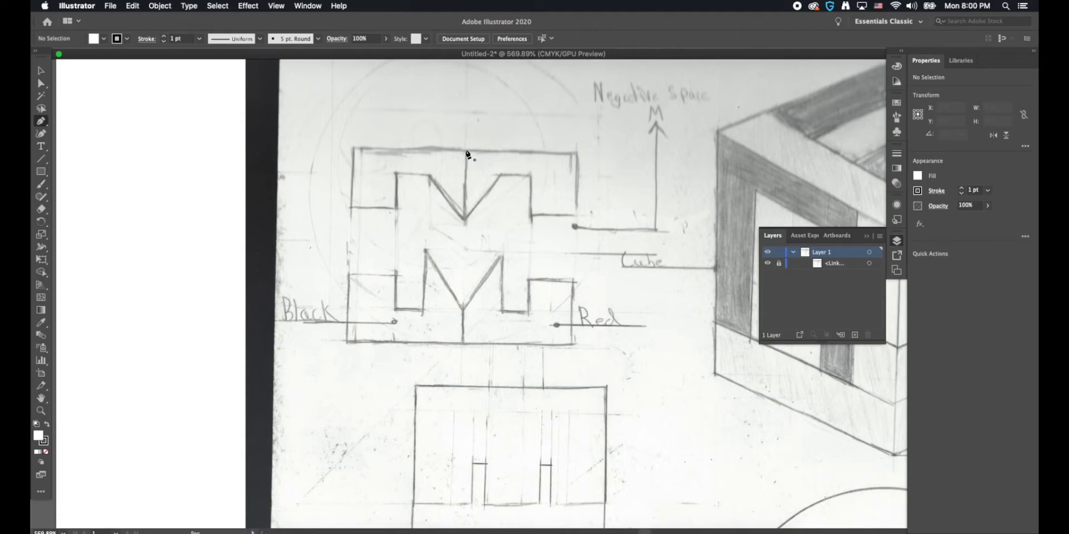
{"action": "left_click", "coordinate": [466, 149]}
{"action": "left_click", "coordinate": [354, 149]}
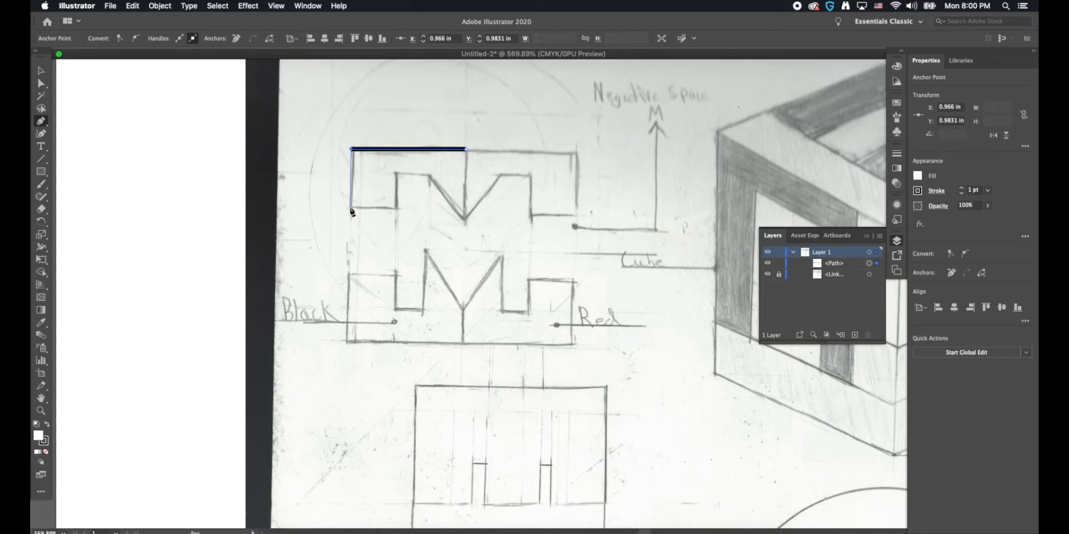
{"action": "left_click", "coordinate": [351, 207]}
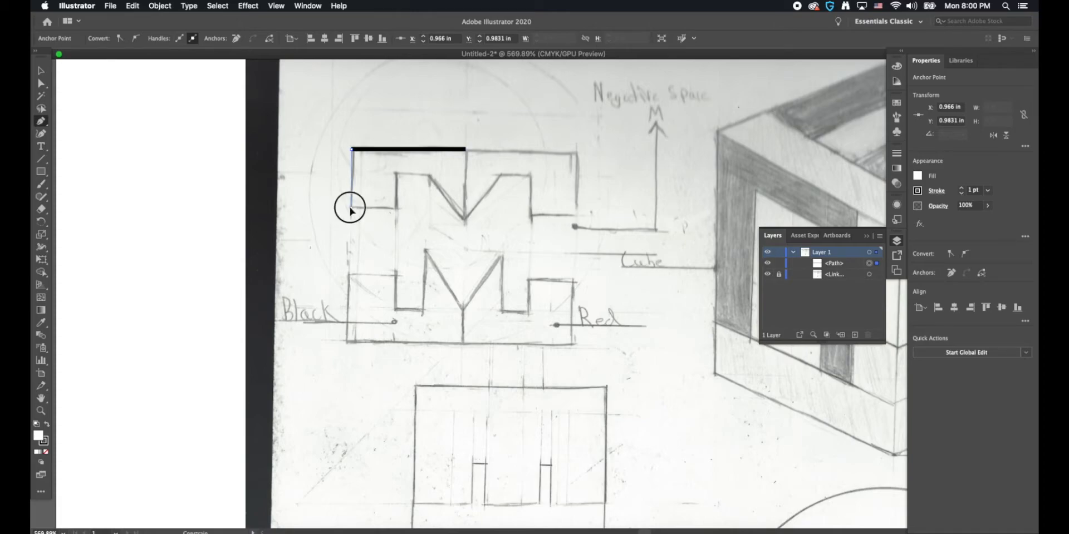
{"action": "left_click", "coordinate": [397, 208]}
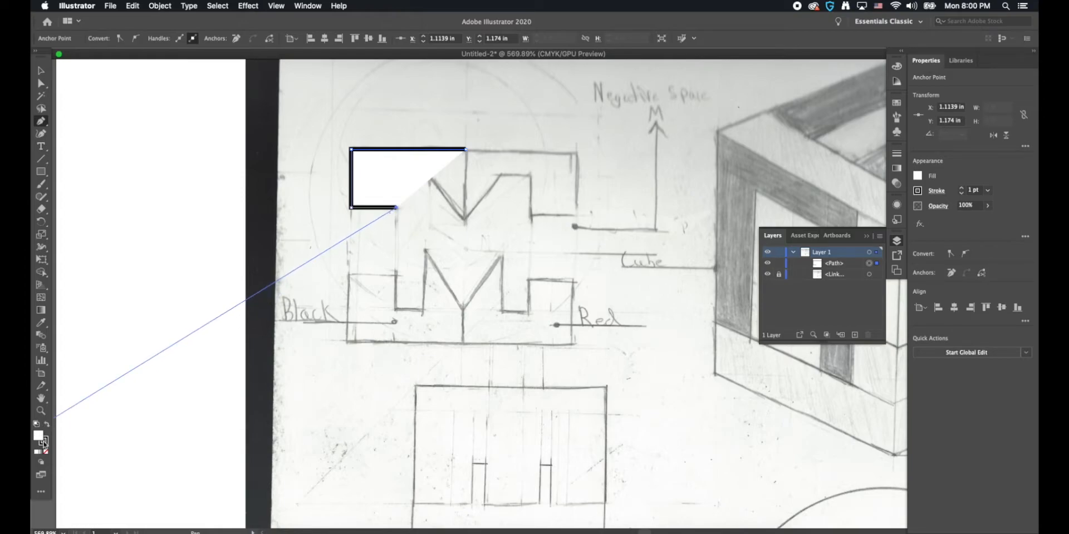
{"action": "left_click", "coordinate": [47, 453]}
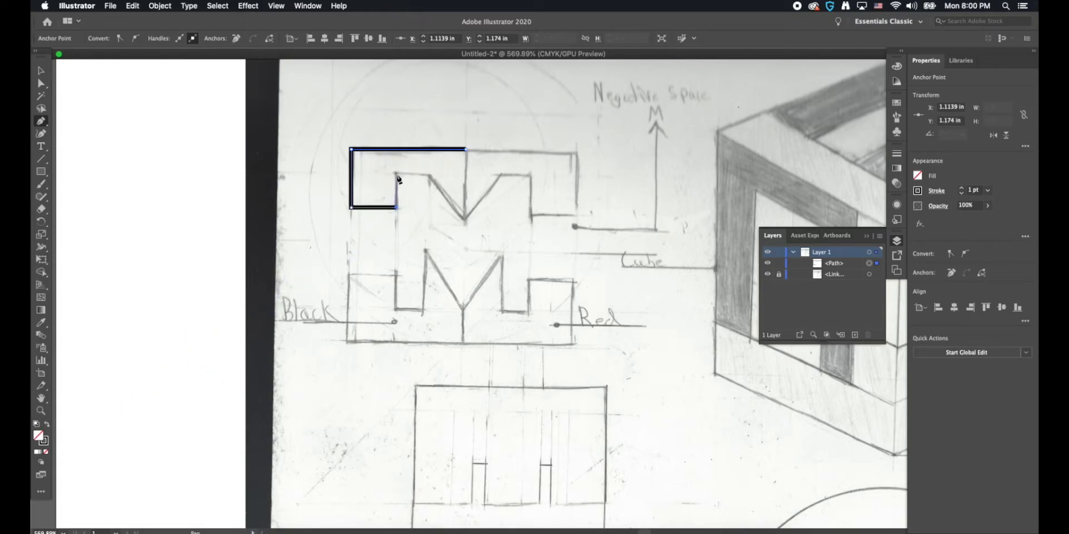
{"action": "left_click", "coordinate": [396, 173]}
{"action": "left_click", "coordinate": [429, 174]}
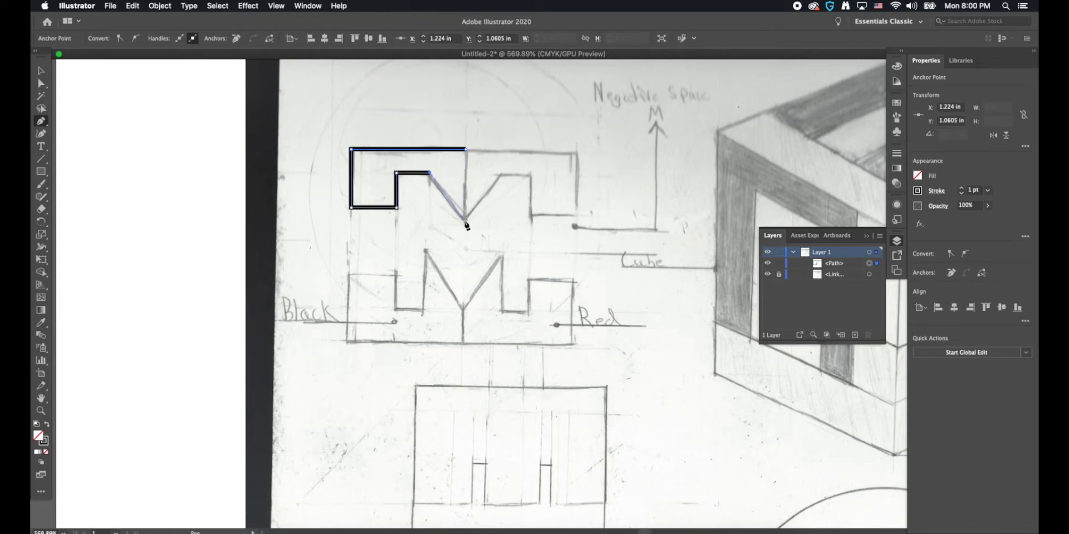
{"action": "left_click", "coordinate": [465, 221]}
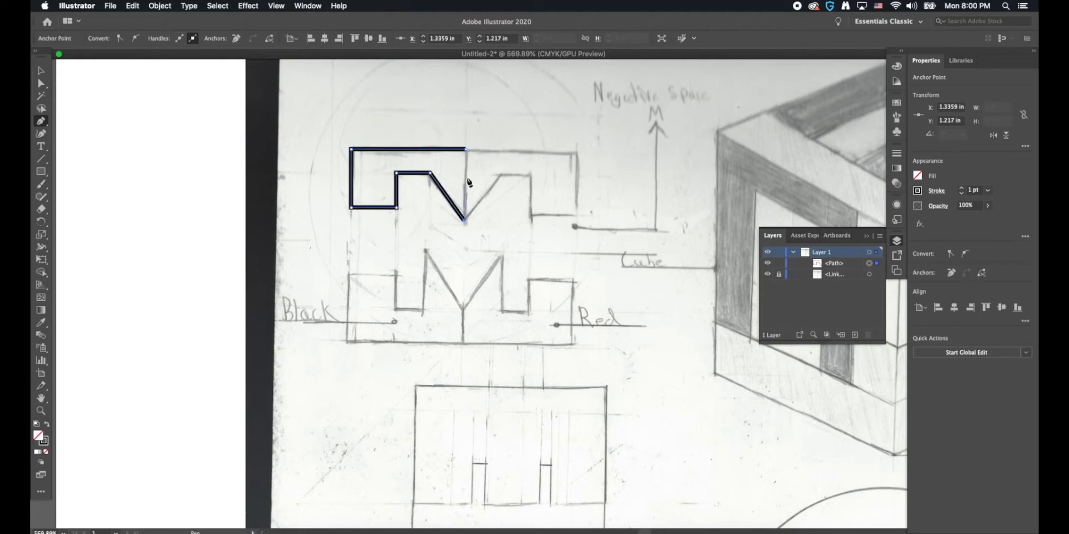
{"action": "left_click", "coordinate": [466, 150]}
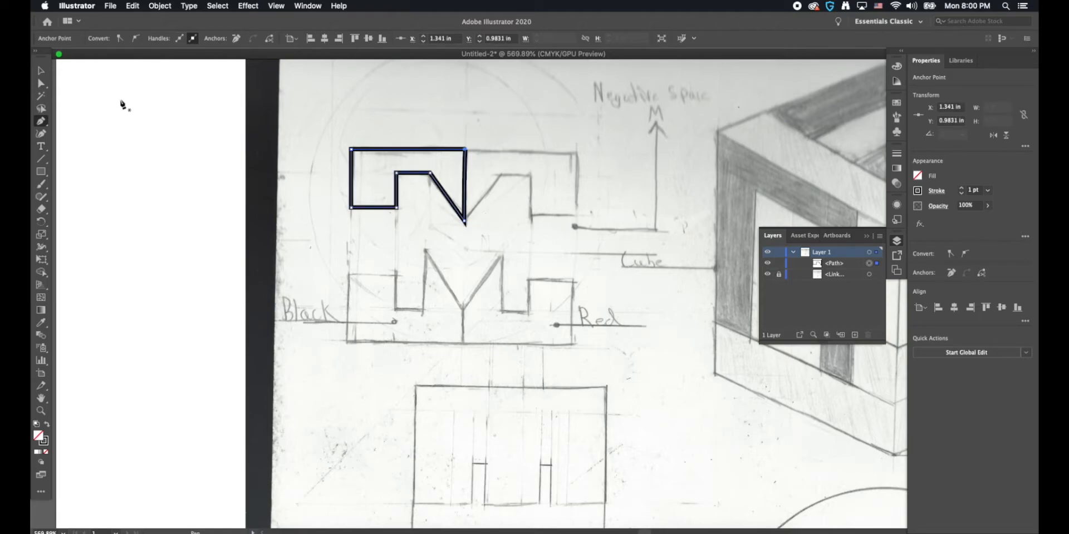
Step: Straighten the vertical right edge of the traced upper shape by aligning its two anchor points to the right
{"action": "key", "text": "a"}
{"action": "left_click_drag", "start_coordinate": [479, 133], "coordinate": [464, 249]}
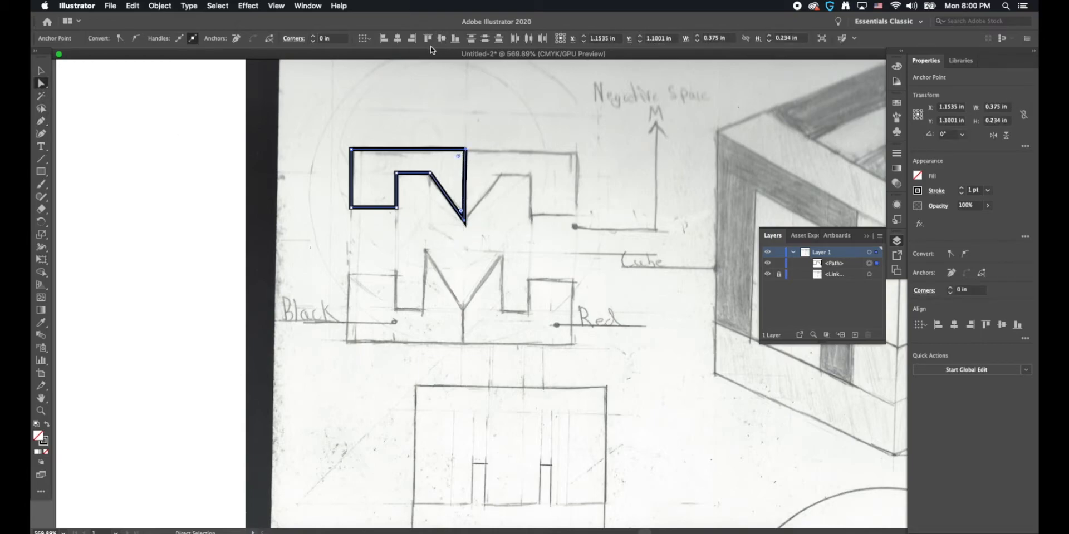
{"action": "left_click", "coordinate": [412, 39]}
{"action": "left_click", "coordinate": [40, 70]}
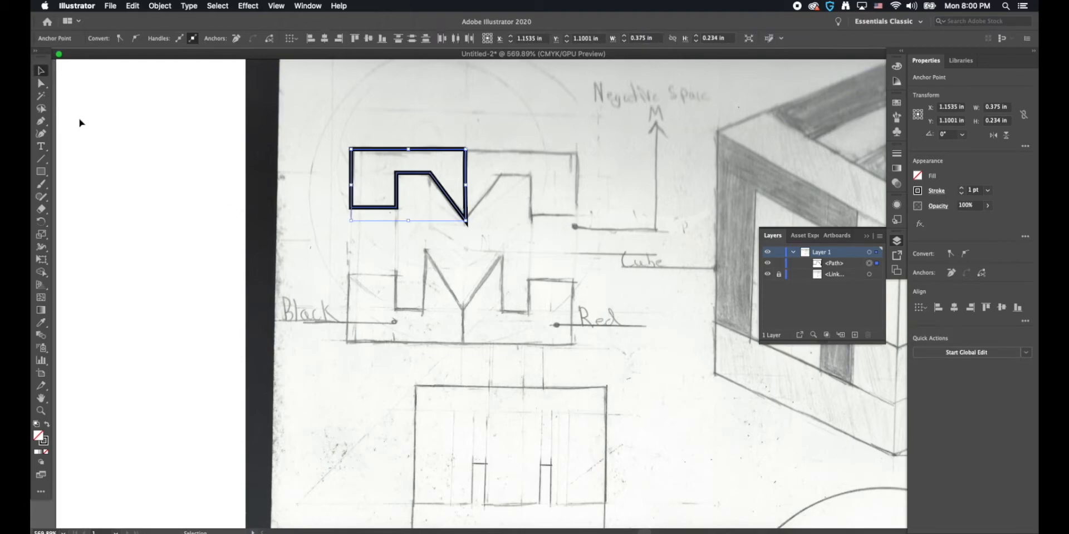
Step: Trace the lower-left half of the EM logo sketch with the Pen tool as a closed, unfilled path
{"action": "left_click", "coordinate": [40, 121]}
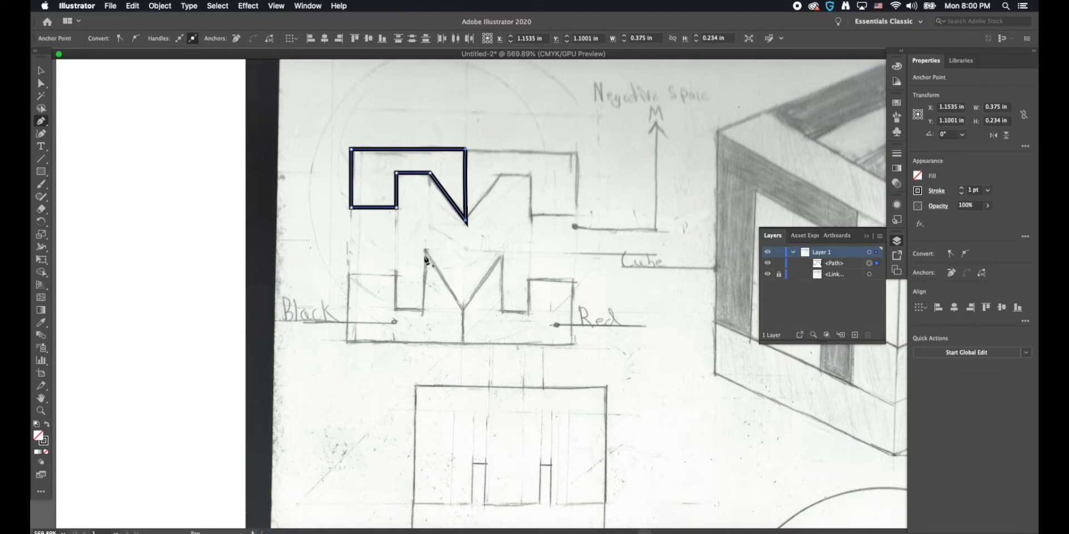
{"action": "left_click", "coordinate": [425, 252]}
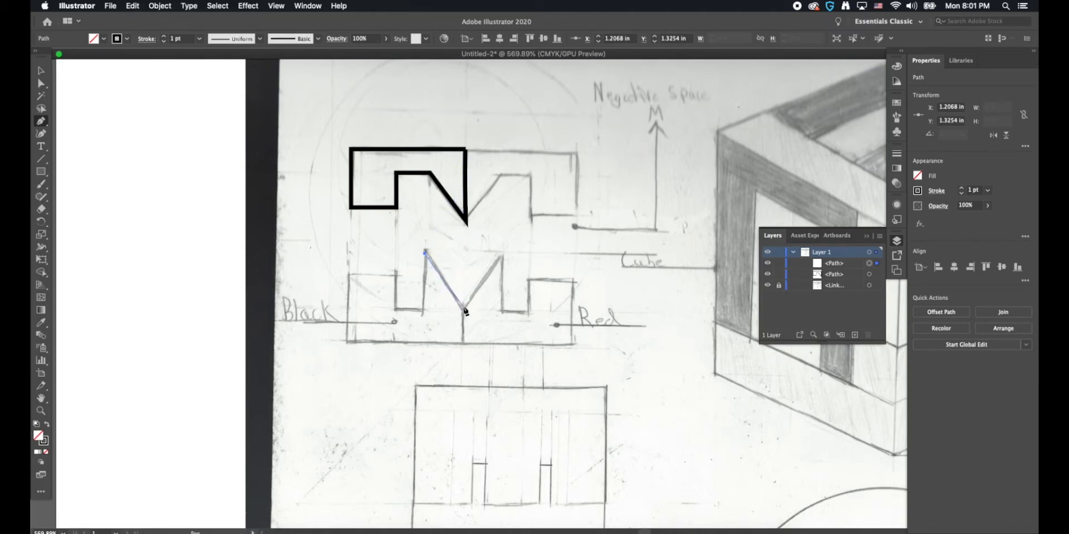
{"action": "left_click", "coordinate": [464, 308]}
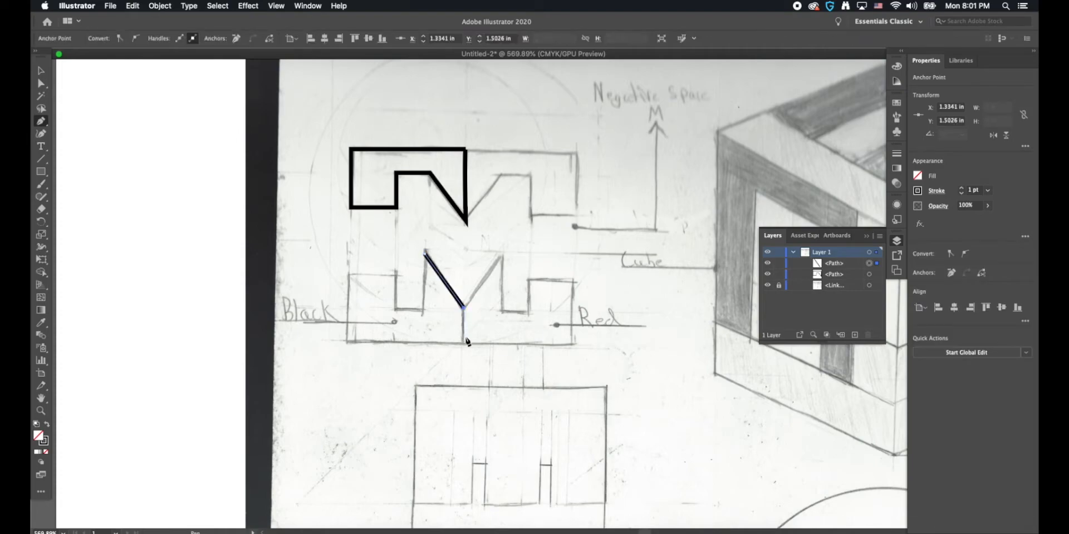
{"action": "left_click", "coordinate": [464, 342]}
{"action": "left_click", "coordinate": [346, 343]}
{"action": "left_click", "coordinate": [346, 273]}
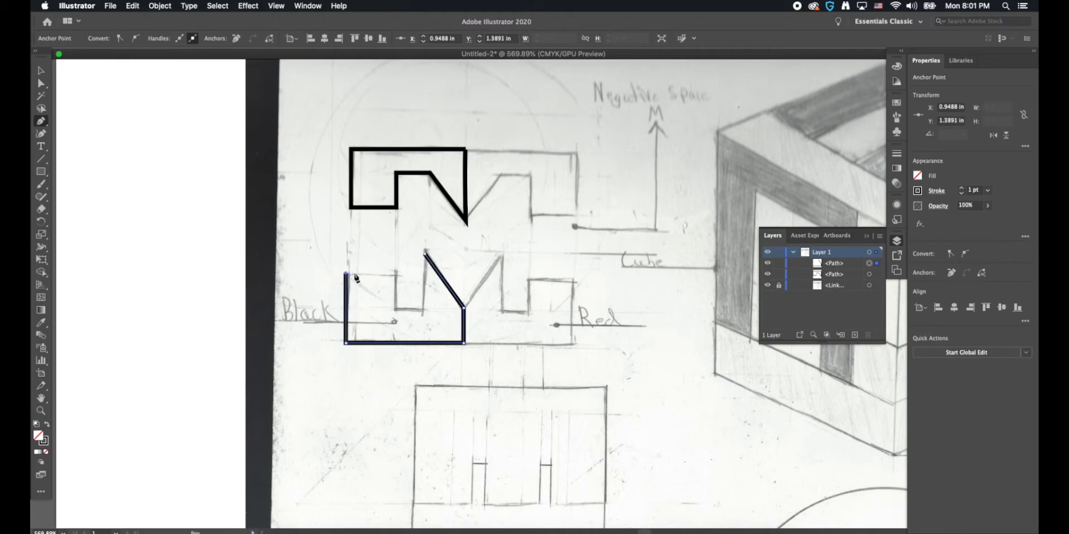
{"action": "left_click", "coordinate": [396, 274]}
{"action": "left_click", "coordinate": [396, 310]}
{"action": "left_click", "coordinate": [424, 310]}
{"action": "left_click", "coordinate": [424, 253]}
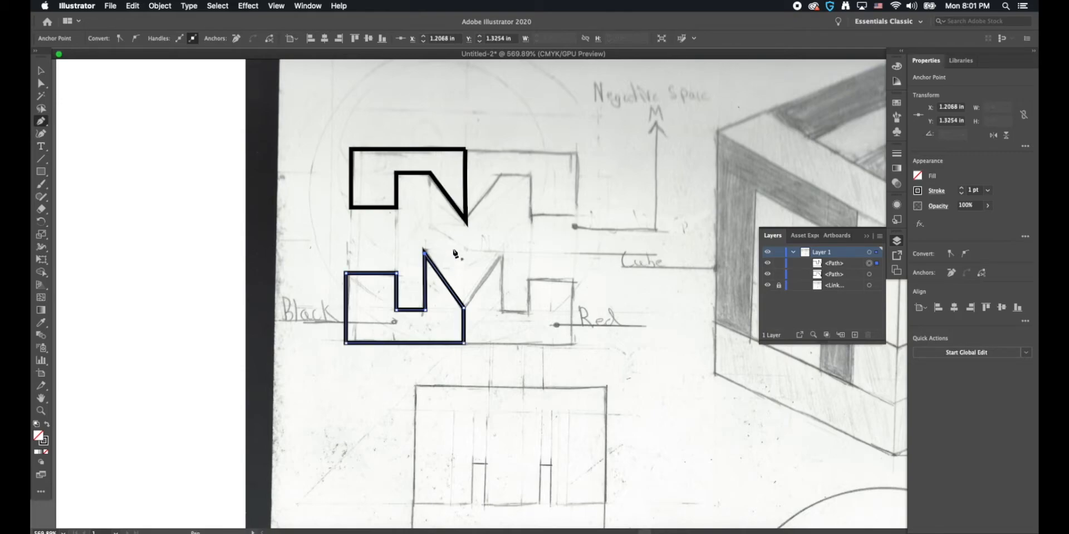
Step: Align the right-edge anchor points of both traced shapes to the right and their left-edge anchor points to the left
{"action": "key", "text": "a"}
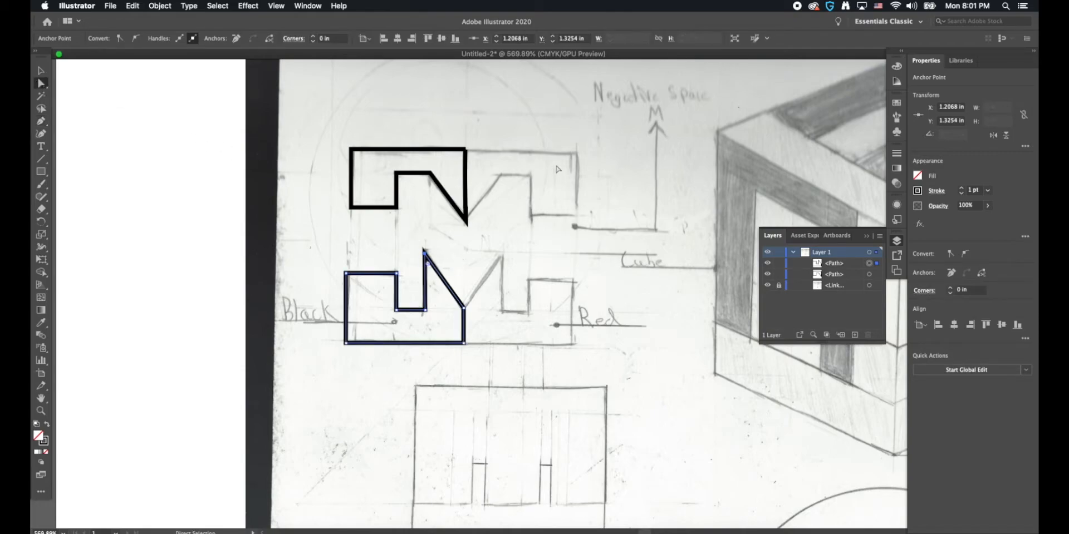
{"action": "left_click_drag", "start_coordinate": [480, 320], "coordinate": [460, 371]}
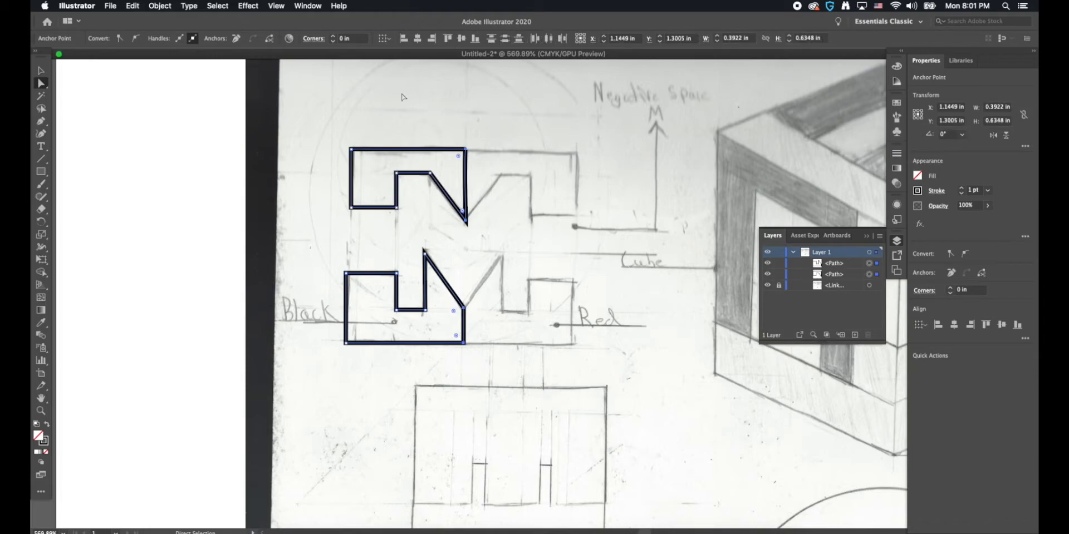
{"action": "left_click", "coordinate": [432, 39]}
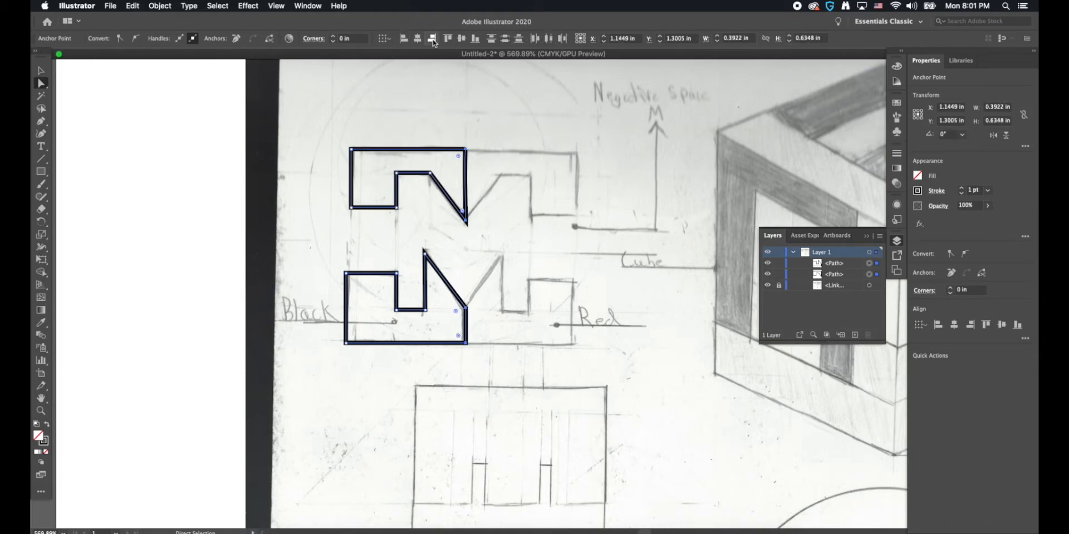
{"action": "left_click_drag", "start_coordinate": [353, 123], "coordinate": [326, 363]}
{"action": "left_click", "coordinate": [404, 38]}
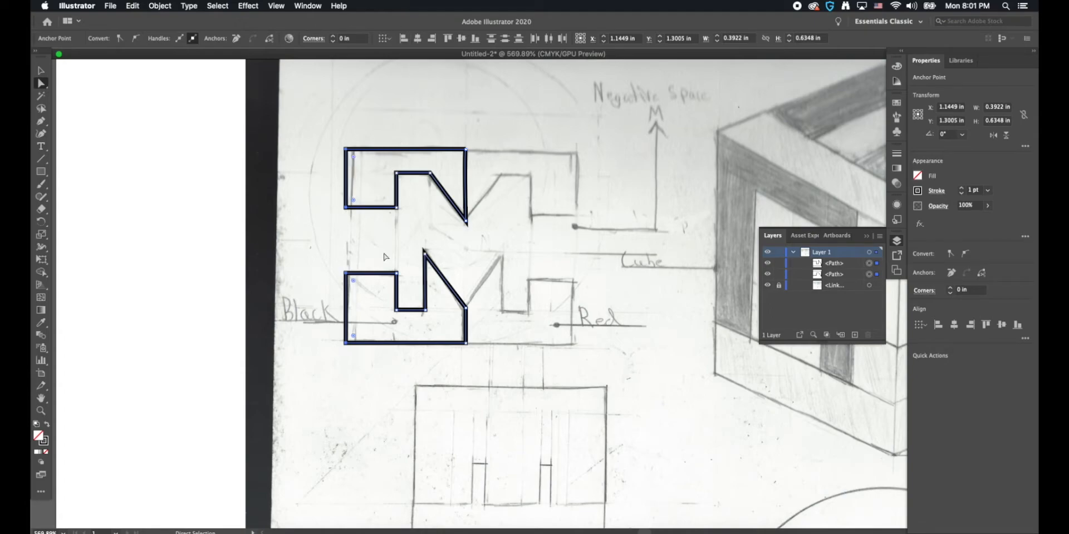
{"action": "left_click_drag", "start_coordinate": [391, 135], "coordinate": [404, 330]}
{"action": "left_click", "coordinate": [41, 70]}
{"action": "left_click", "coordinate": [289, 119]}
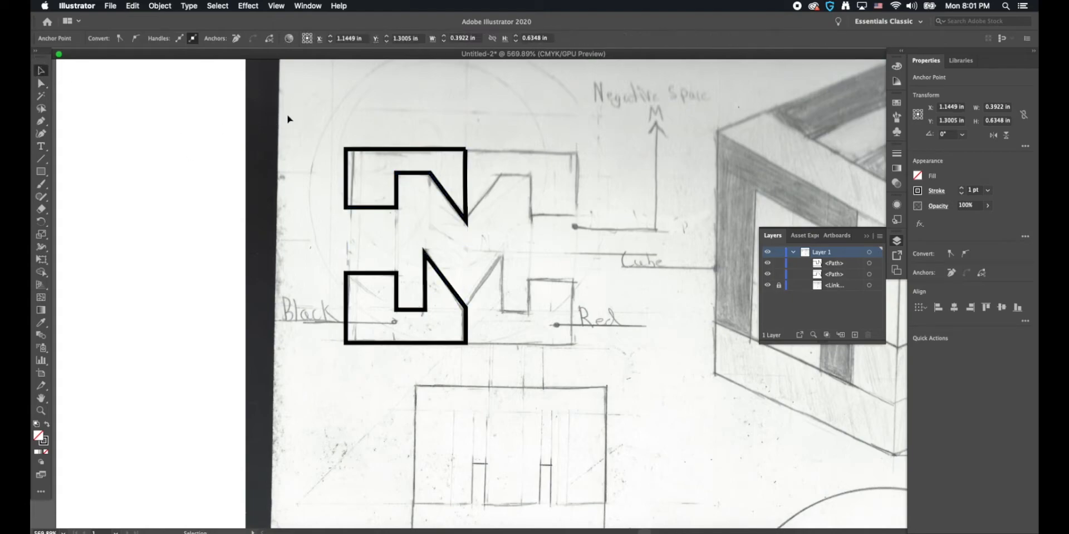
Step: Duplicate both traced left-half shapes horizontally to the right, centred at X 1.6145 in, and reflect the copies across the vertical axis
{"action": "left_click_drag", "start_coordinate": [318, 129], "coordinate": [456, 351]}
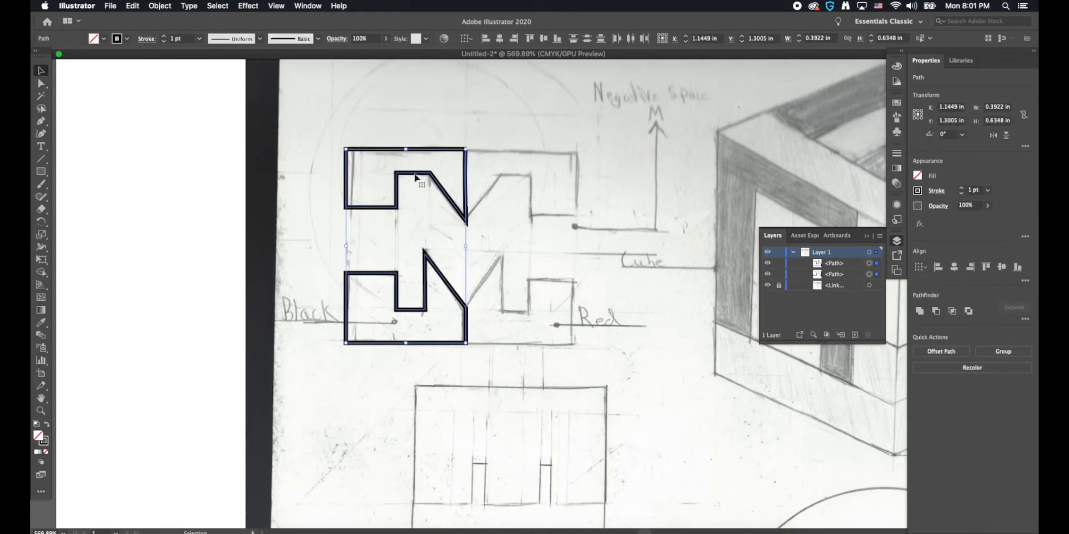
{"action": "left_click_drag", "start_coordinate": [415, 178], "coordinate": [555, 182]}
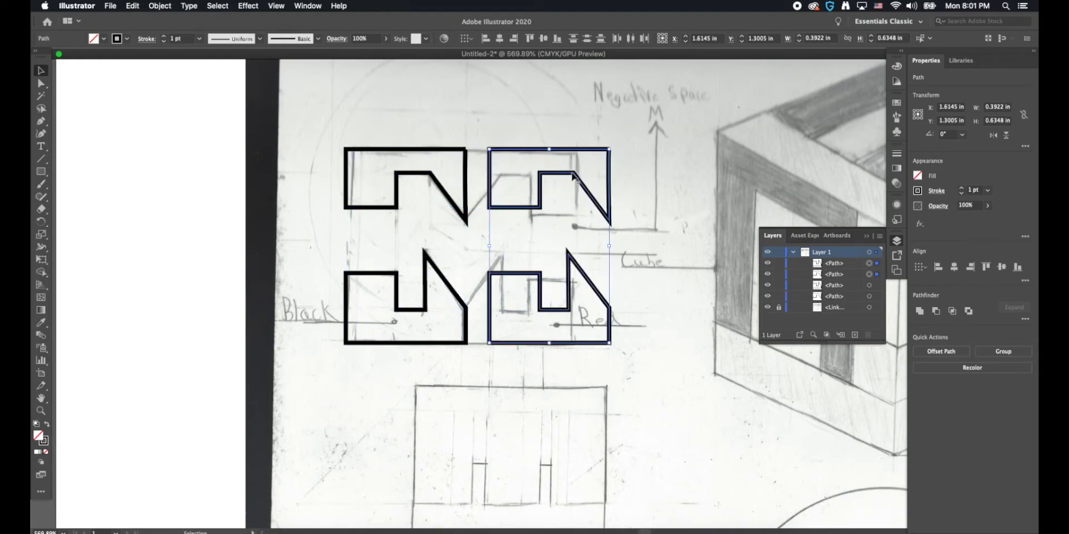
{"action": "right_click", "coordinate": [571, 178]}
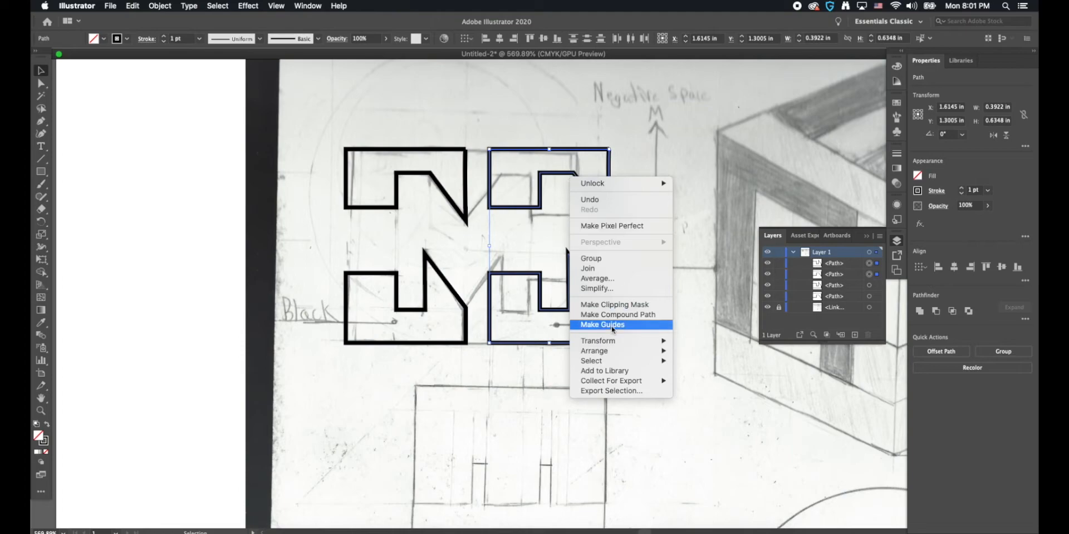
{"action": "mouse_move", "coordinate": [611, 341]}
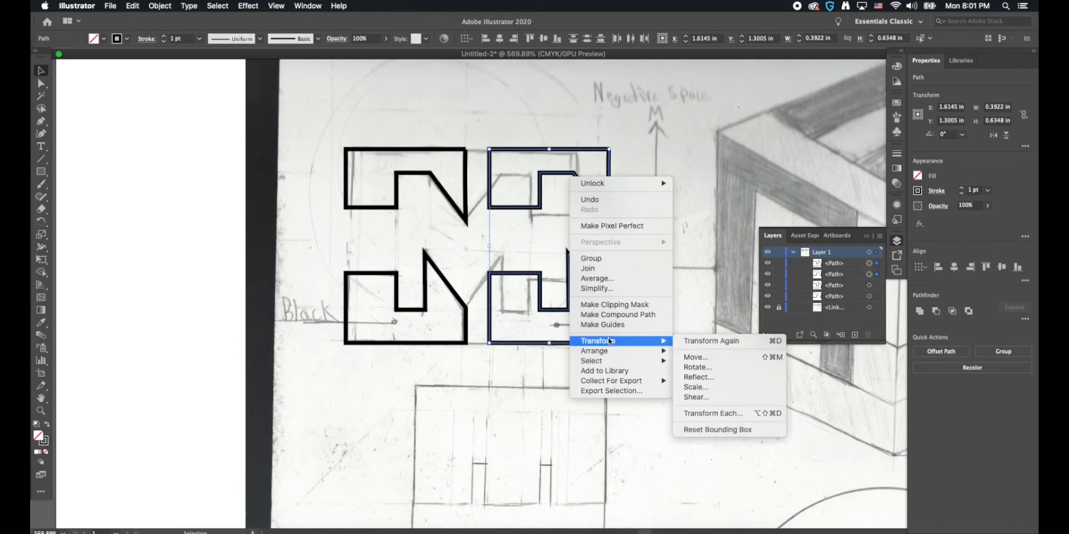
{"action": "left_click", "coordinate": [699, 378]}
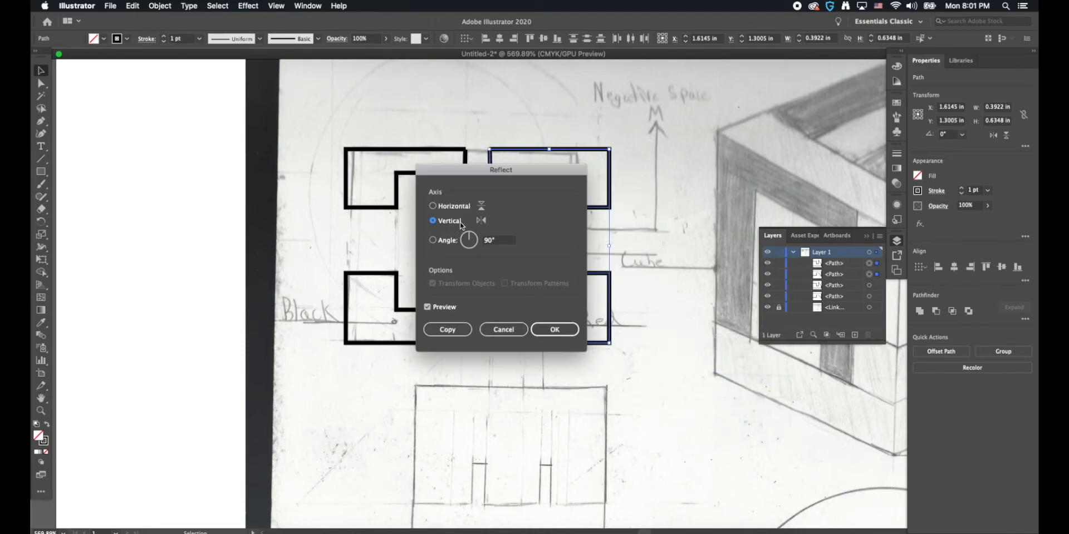
{"action": "left_click", "coordinate": [547, 329]}
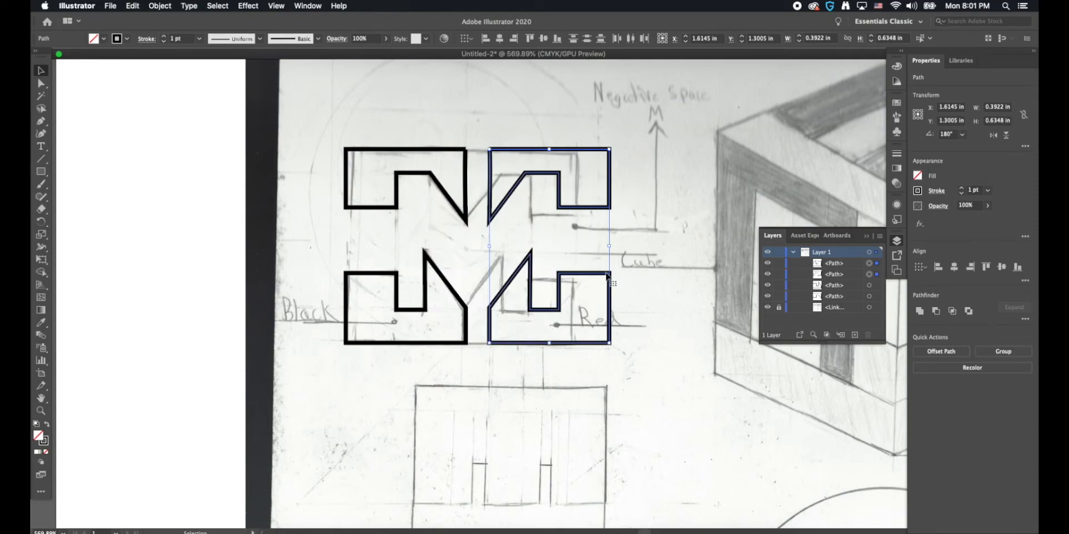
Step: Nudge the mirrored half horizontally to try different gaps between the two halves of the logo
{"action": "key", "text": "Left"}
{"action": "key", "text": "Left"}
{"action": "key", "text": "Right"}
{"action": "key", "text": "Right"}
{"action": "key", "text": "Right"}
{"action": "key", "text": "Left"}
{"action": "key", "text": "Right"}
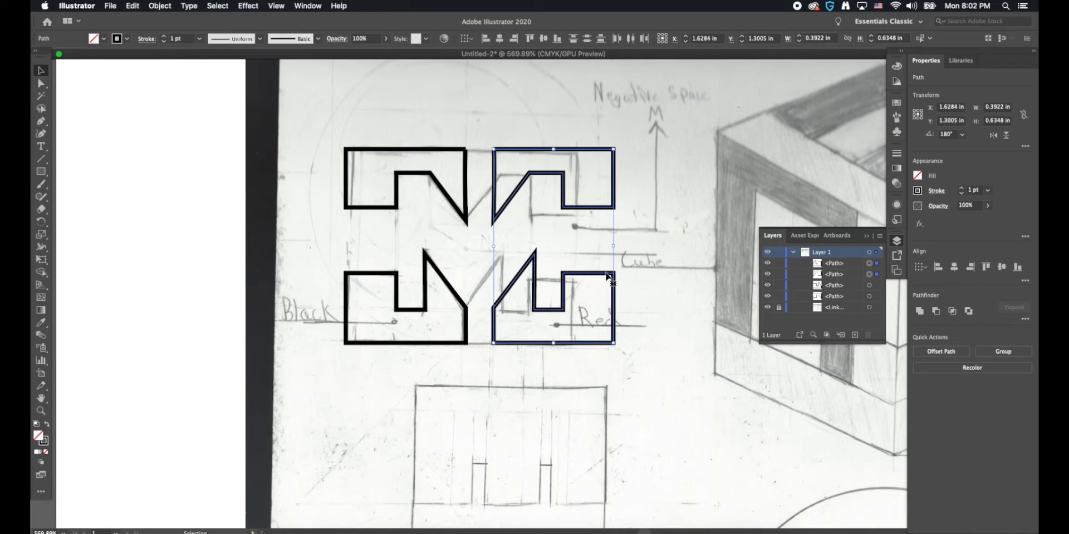
{"action": "key", "text": "Left"}
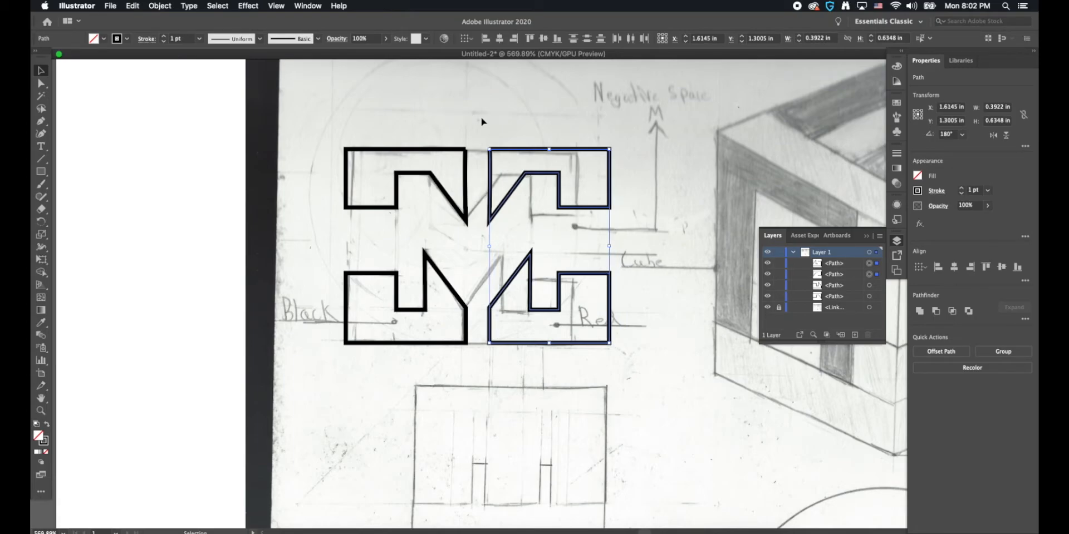
Step: Paint freehand Paintbrush strokes inside the upper-left shape of the logo
{"action": "left_click", "coordinate": [531, 163]}
{"action": "left_click_drag", "start_coordinate": [547, 130], "coordinate": [374, 375]}
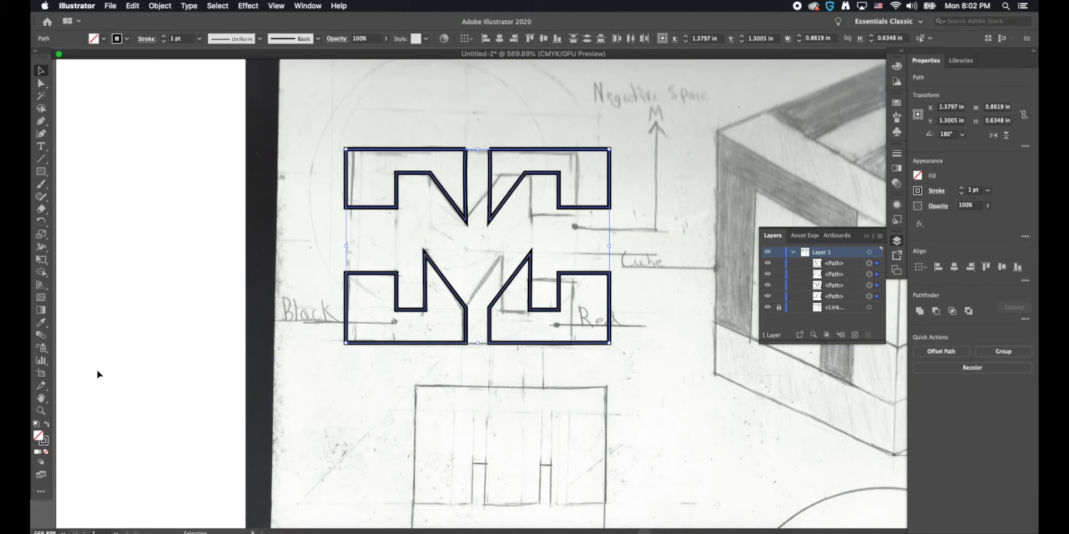
{"action": "key", "text": "b"}
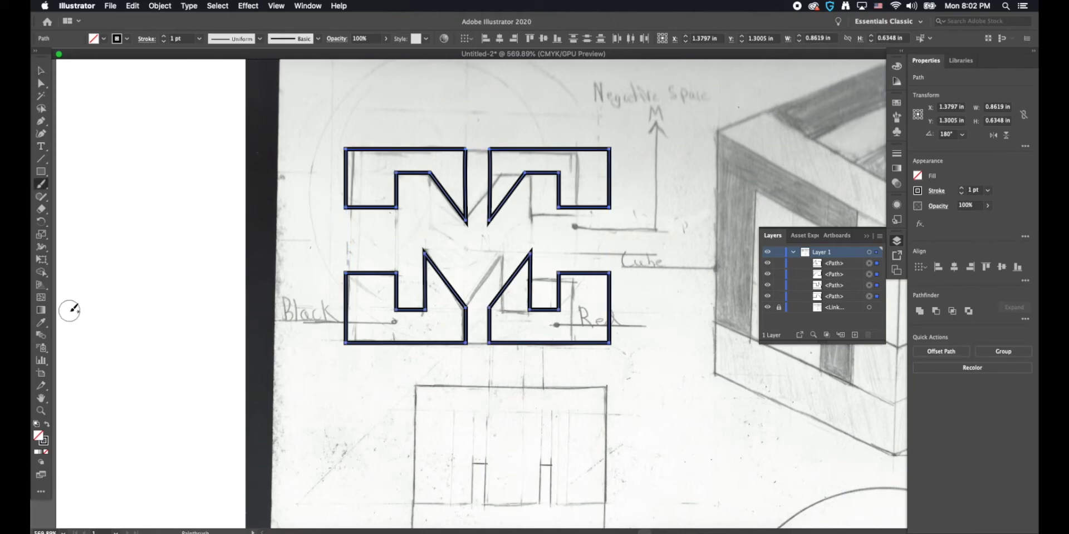
{"action": "mouse_move", "coordinate": [378, 180]}
{"action": "left_mouse_down"}
{"action": "mouse_move", "coordinate": [363, 167]}
{"action": "mouse_move", "coordinate": [389, 157]}
{"action": "mouse_move", "coordinate": [439, 162]}
{"action": "mouse_move", "coordinate": [453, 183]}
{"action": "mouse_move", "coordinate": [439, 167]}
{"action": "left_mouse_up"}
{"action": "mouse_move", "coordinate": [375, 175]}
{"action": "left_mouse_down"}
{"action": "mouse_move", "coordinate": [379, 195]}
{"action": "mouse_move", "coordinate": [365, 192]}
{"action": "mouse_move", "coordinate": [359, 167]}
{"action": "left_mouse_up"}
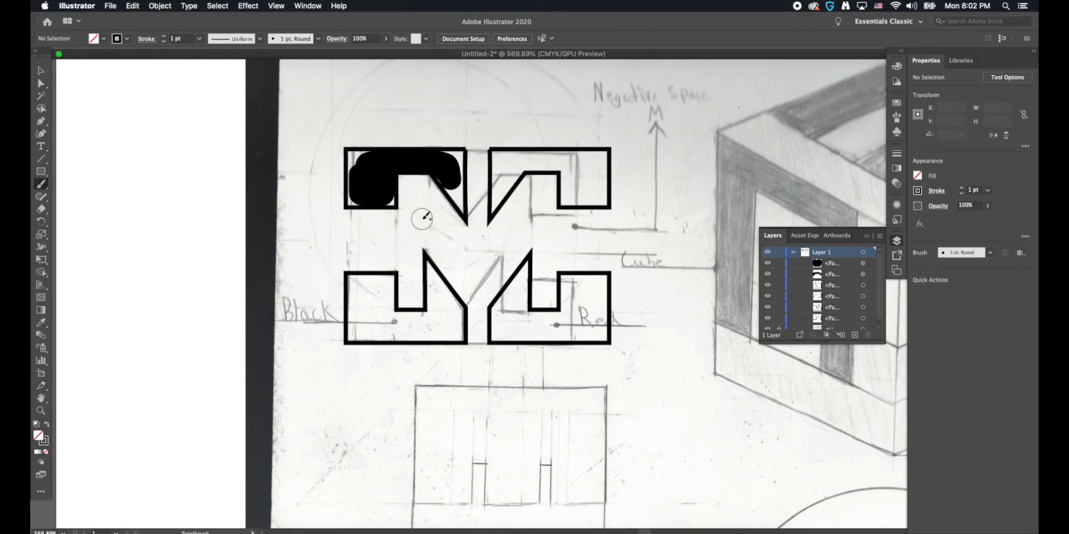
Step: Add five Paintbrush dots around the logo in Outline view and return to Preview
{"action": "key", "text": "v"}
{"action": "key", "text": "super+y"}
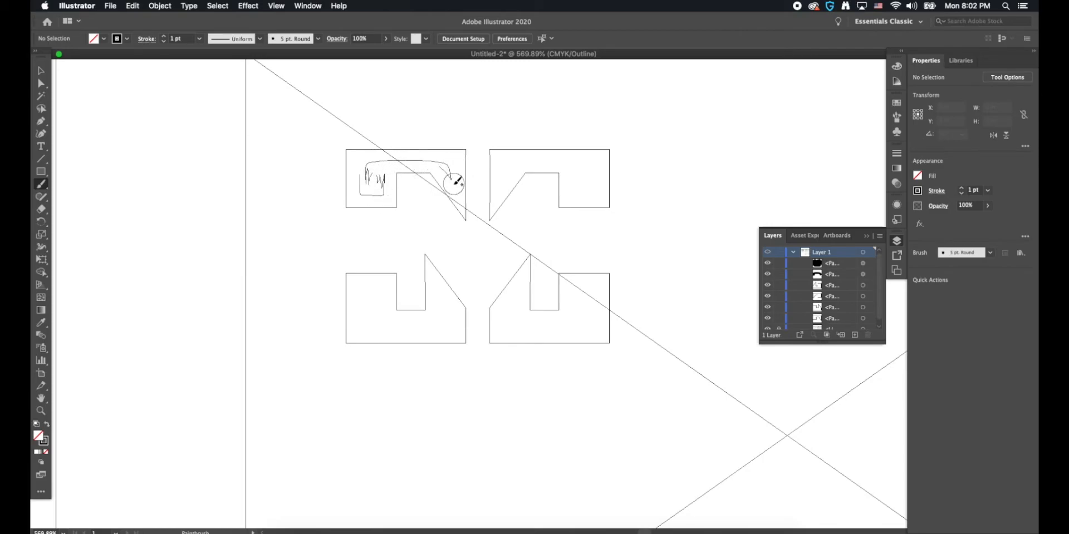
{"action": "left_click_drag", "start_coordinate": [456, 181], "coordinate": [451, 180]}
{"action": "left_click", "coordinate": [379, 99]}
{"action": "left_click", "coordinate": [609, 111]}
{"action": "left_click", "coordinate": [663, 192]}
{"action": "left_click", "coordinate": [583, 253]}
{"action": "left_click", "coordinate": [526, 246]}
{"action": "key", "text": "super+t"}
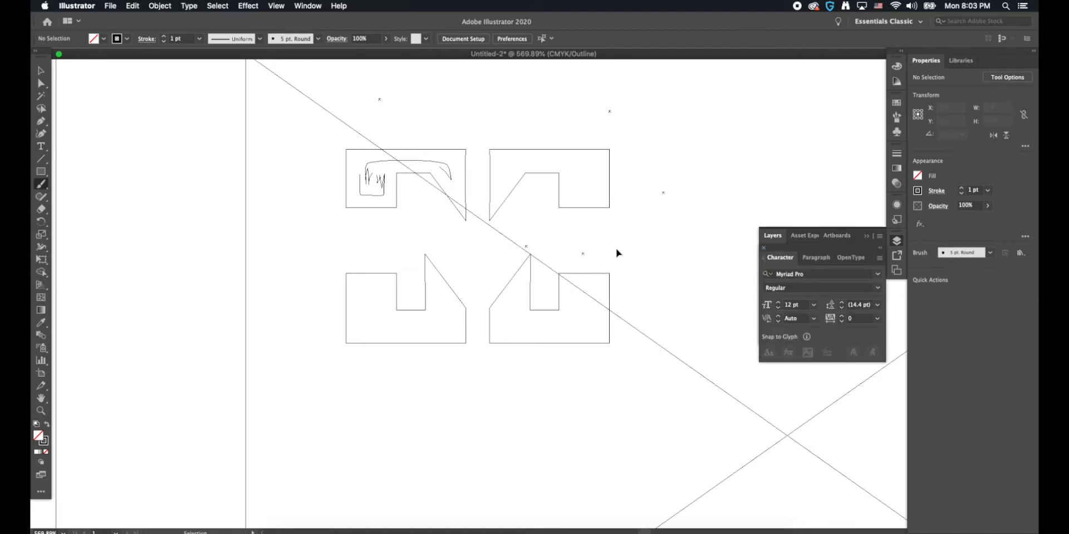
{"action": "key", "text": "super+y"}
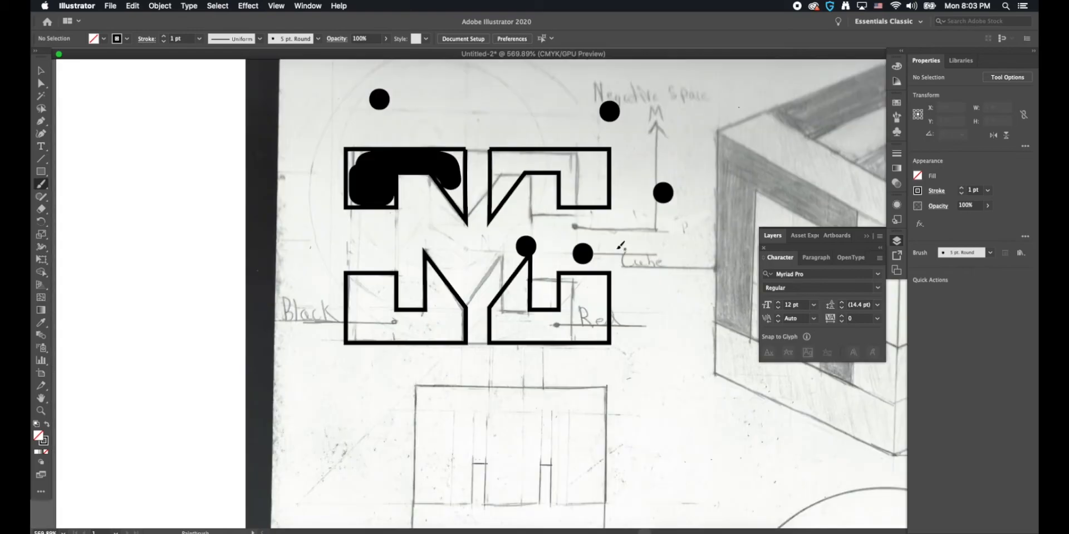
Step: Reduce the stroke of the two brush dots above the logo to none
{"action": "left_click", "coordinate": [41, 71]}
{"action": "mouse_move", "coordinate": [337, 66]}
{"action": "left_mouse_down"}
{"action": "mouse_move", "coordinate": [368, 99]}
{"action": "mouse_move", "coordinate": [672, 131]}
{"action": "left_mouse_up"}
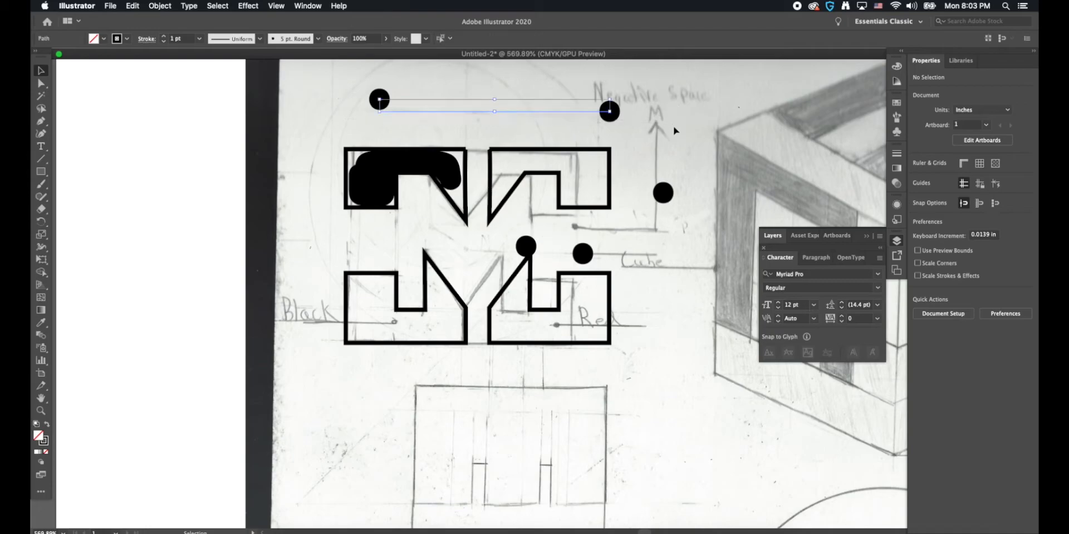
{"action": "left_click", "coordinate": [291, 39]}
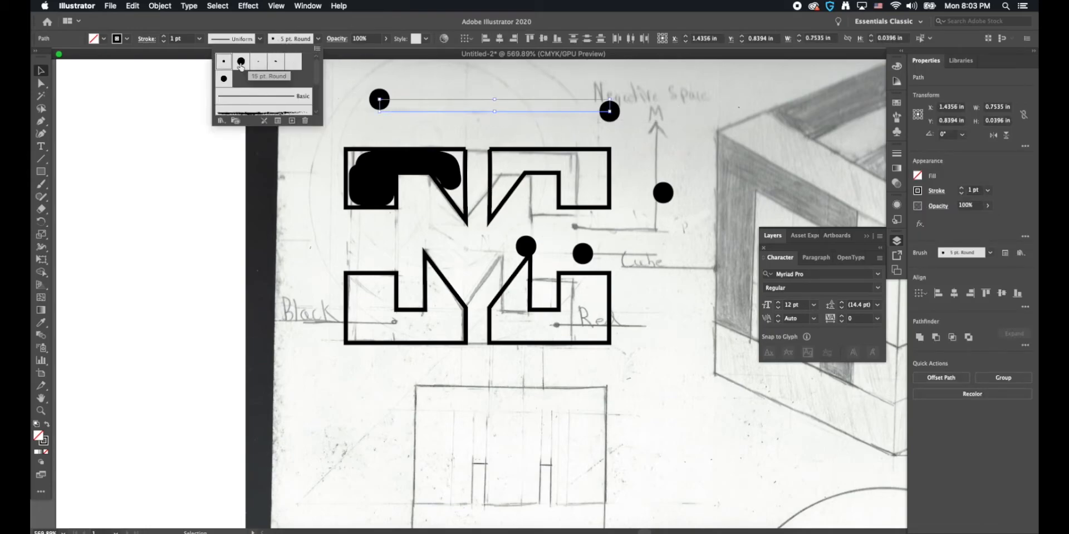
{"action": "left_click", "coordinate": [318, 40]}
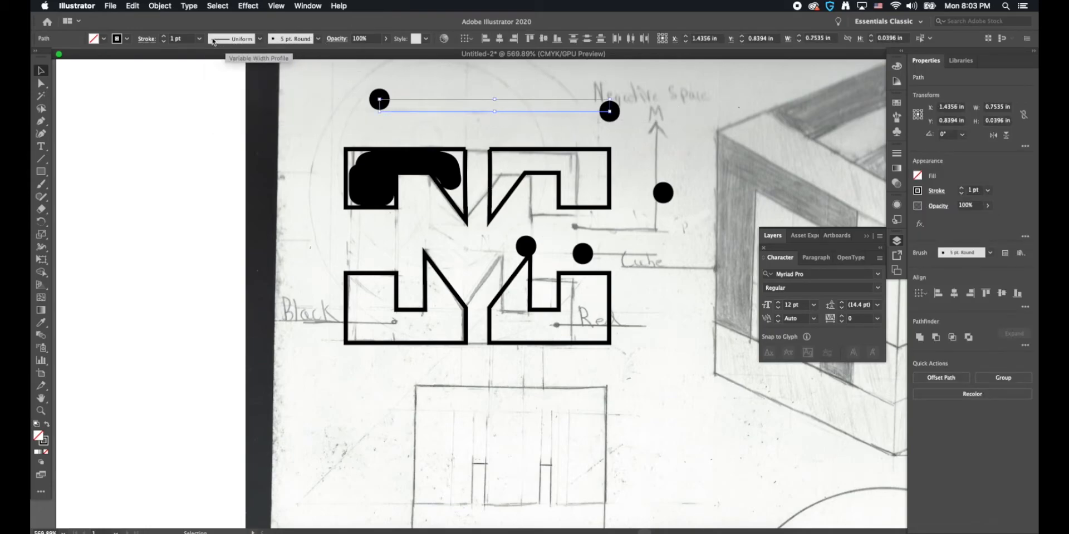
{"action": "left_click", "coordinate": [165, 41]}
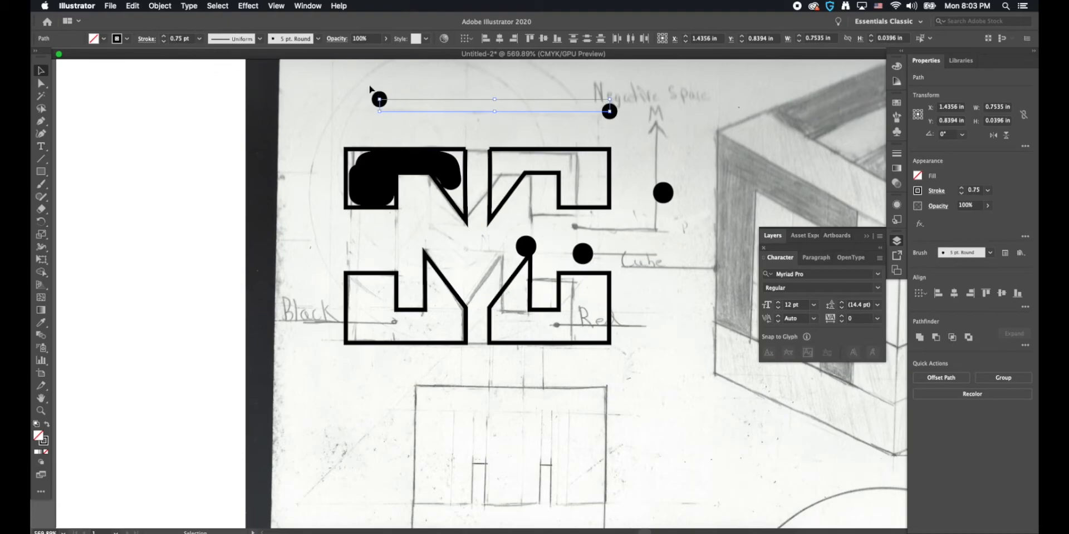
{"action": "left_click", "coordinate": [163, 42]}
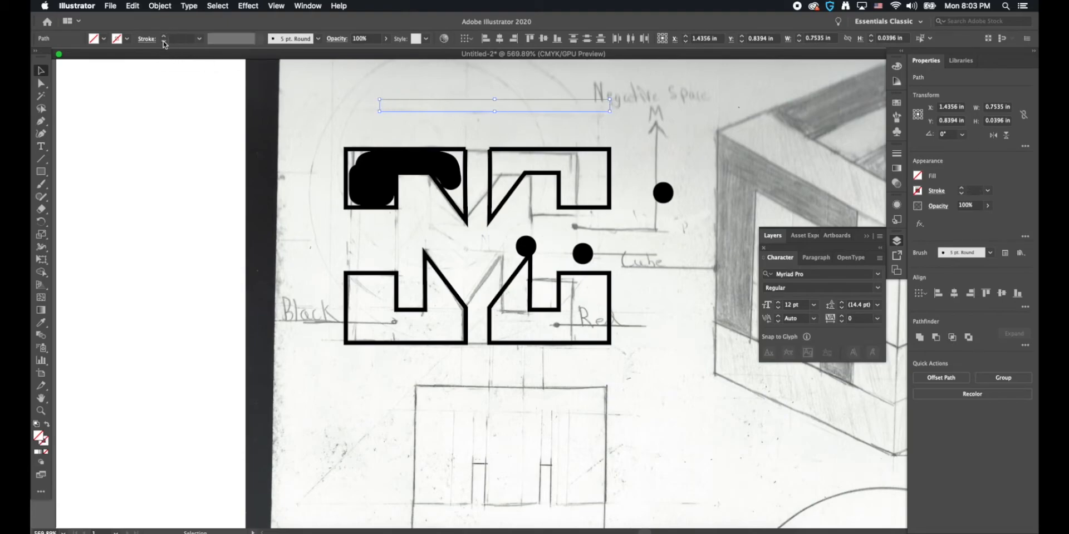
{"action": "left_click", "coordinate": [647, 112]}
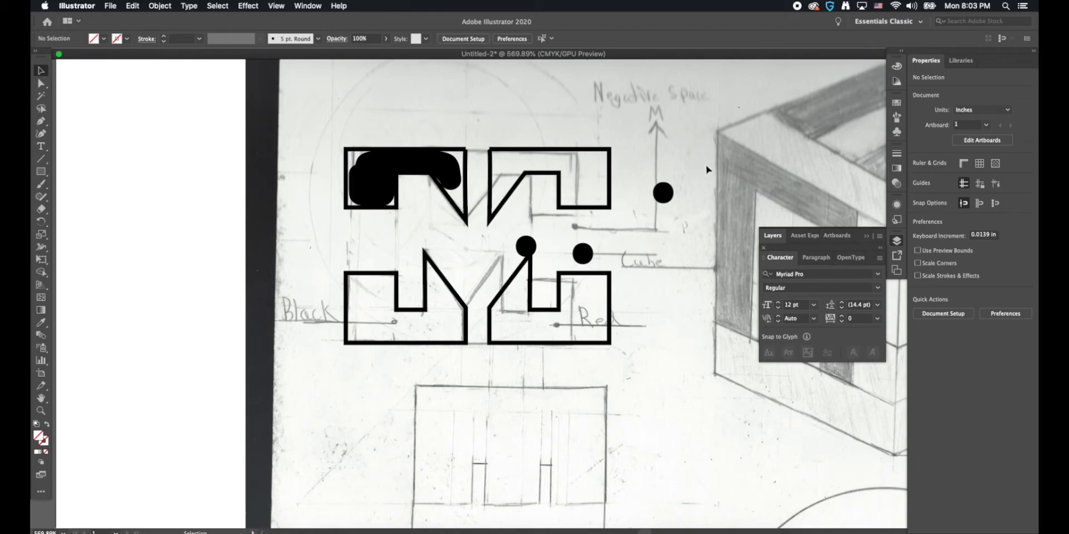
Step: Delete the five stray brush dots around the logo in Outline view, including the two without a stroke
{"action": "key", "text": "super+y"}
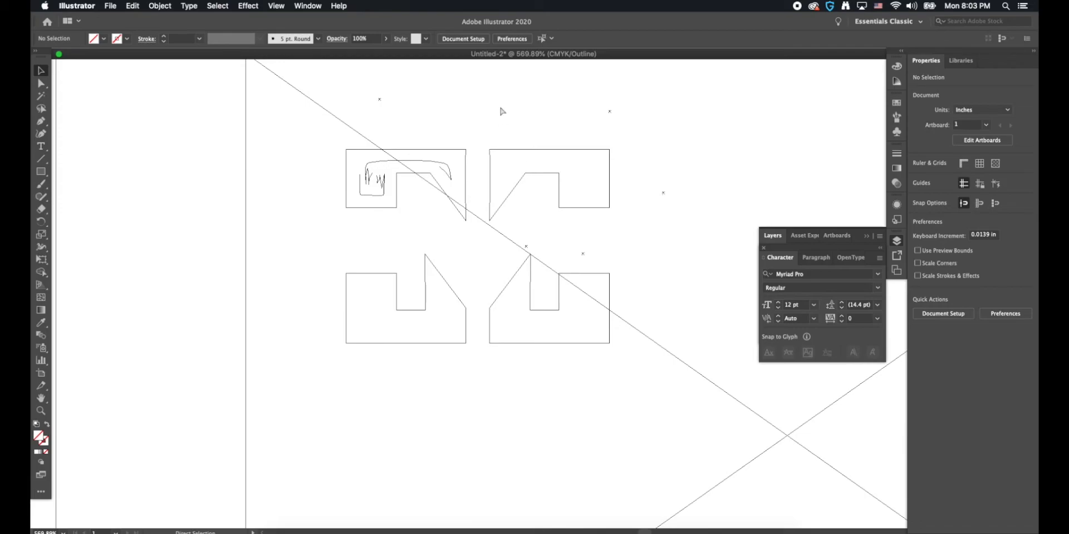
{"action": "key", "text": "super+y"}
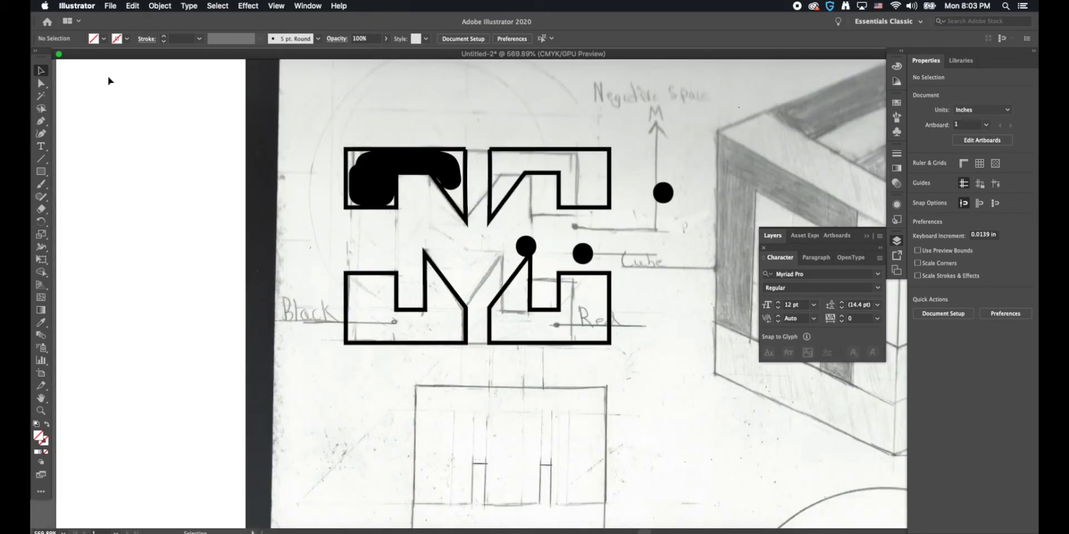
{"action": "left_click_drag", "start_coordinate": [331, 90], "coordinate": [689, 138]}
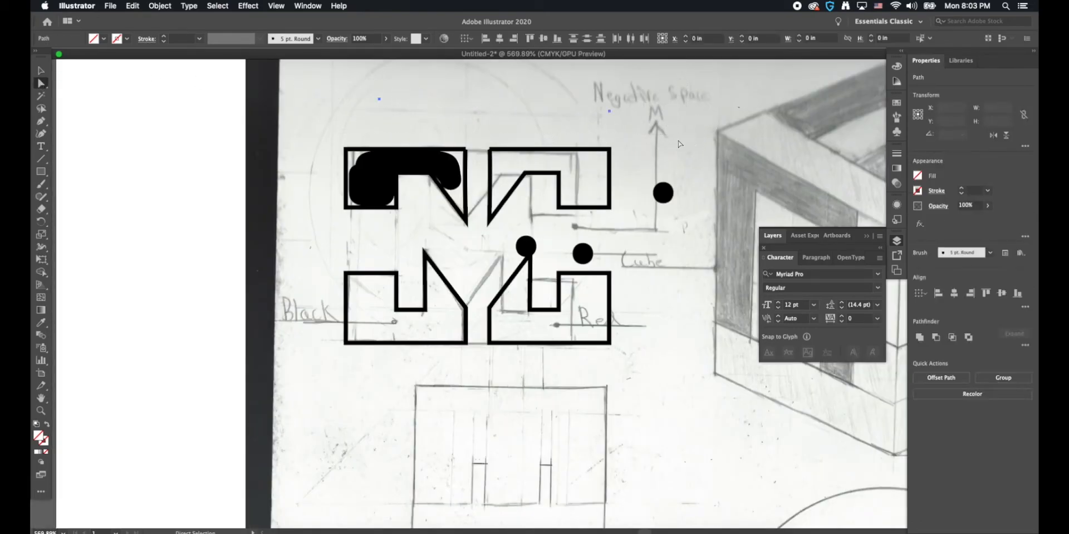
{"action": "key", "text": "super+y"}
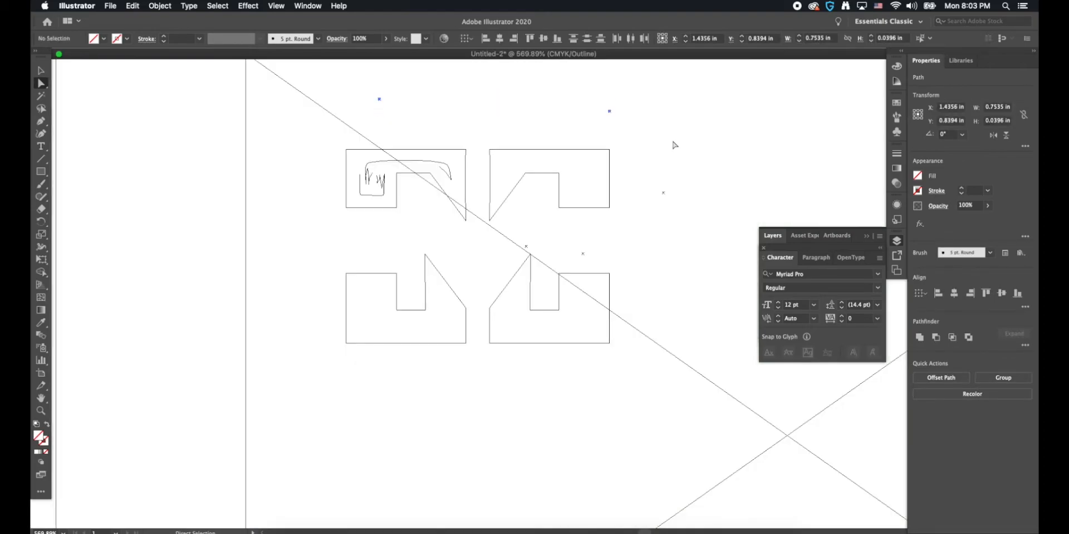
{"action": "left_click_drag", "start_coordinate": [684, 156], "coordinate": [520, 252]}
{"action": "key", "text": "Delete"}
Step: Delete the freehand brush strokes inside the upper-left shape and return to Preview
{"action": "key", "text": "Delete"}
{"action": "key", "text": "Delete"}
{"action": "left_click", "coordinate": [444, 168]}
{"action": "key", "text": "Delete"}
{"action": "key", "text": "Delete"}
{"action": "left_click", "coordinate": [382, 182]}
{"action": "key", "text": "Delete"}
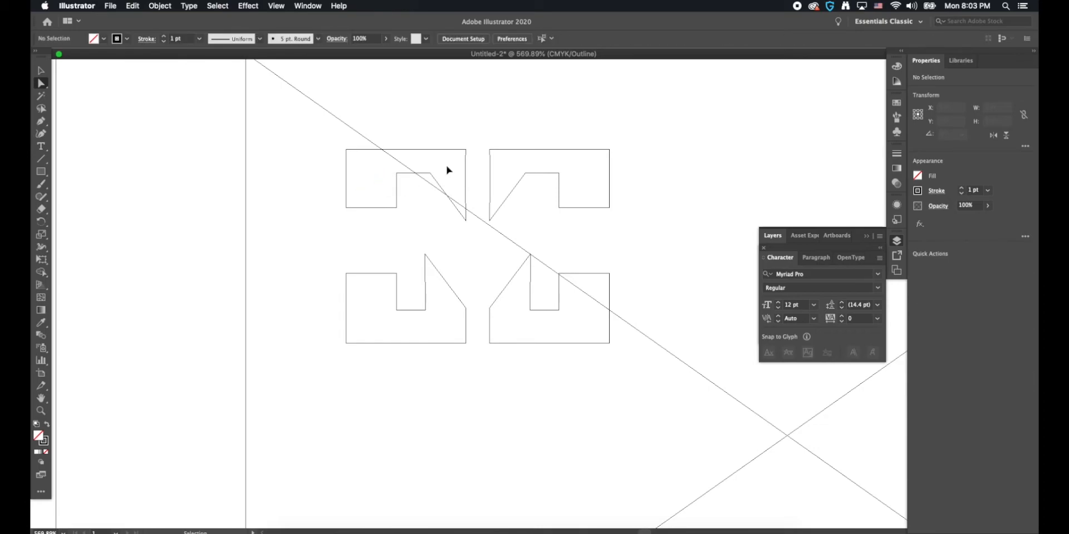
{"action": "key", "text": "super+y"}
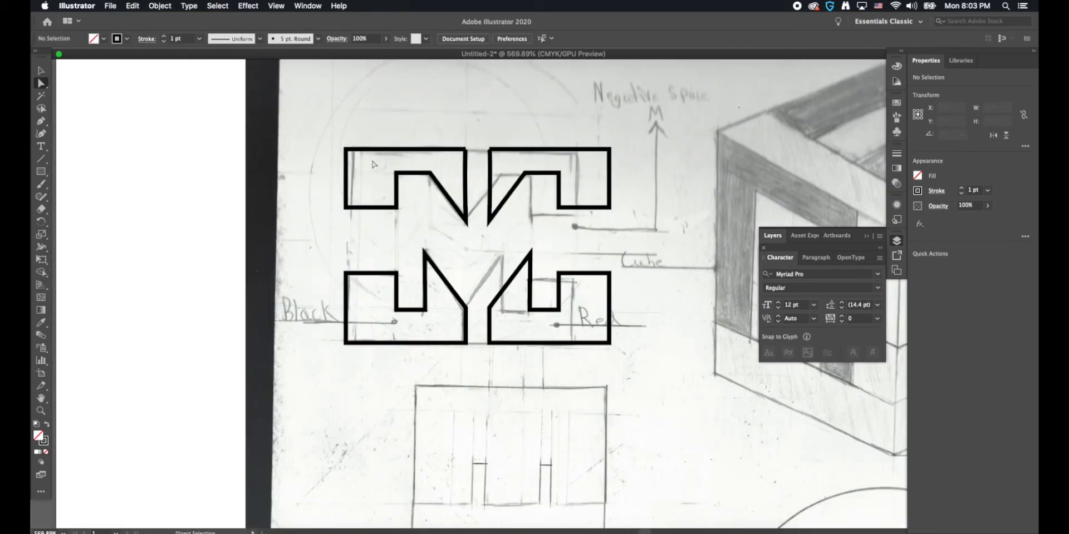
Step: Set the stroke colour of the upper-left shape to #231F20
{"action": "key", "text": "v"}
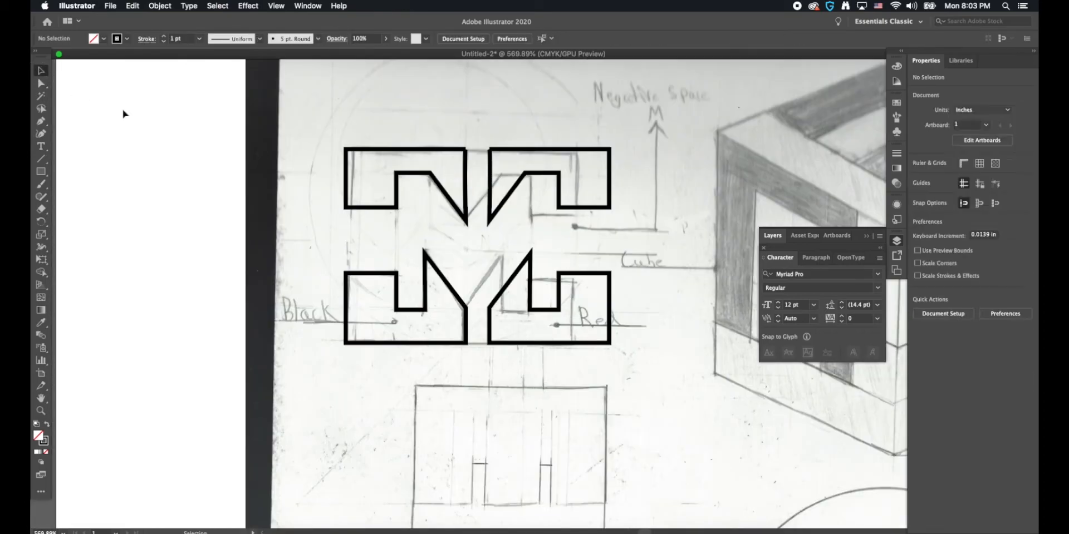
{"action": "left_click", "coordinate": [347, 160]}
{"action": "double_click", "coordinate": [49, 443]}
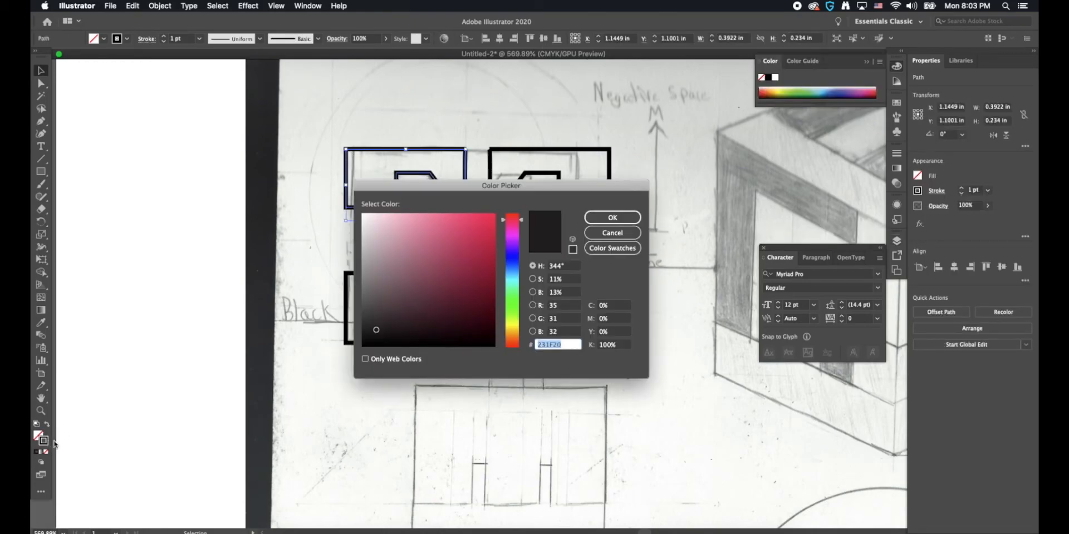
{"action": "left_click", "coordinate": [612, 218]}
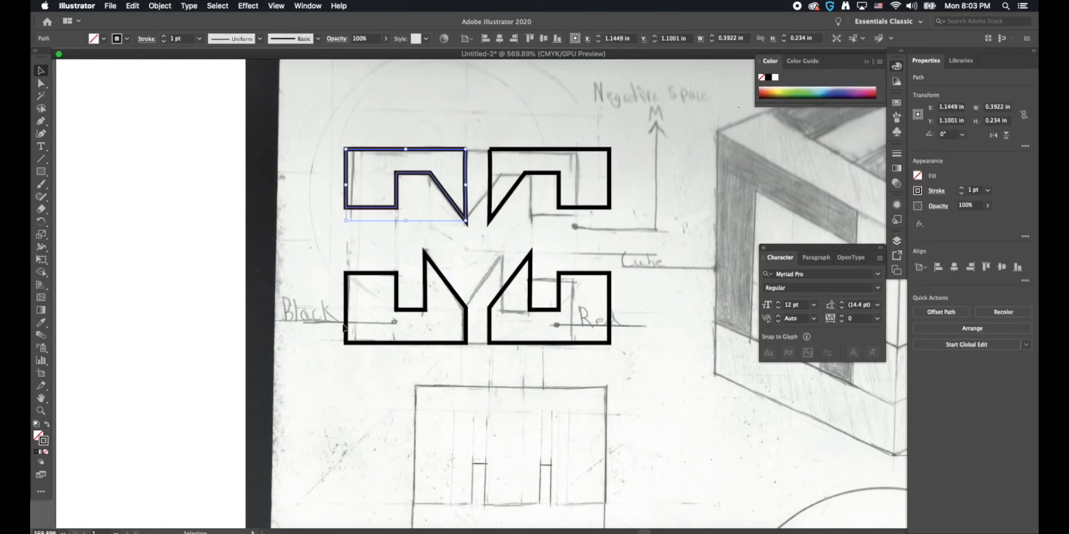
Step: Remove the stroke from all four logo shapes and give them a solid black fill
{"action": "left_click_drag", "start_coordinate": [304, 148], "coordinate": [619, 405]}
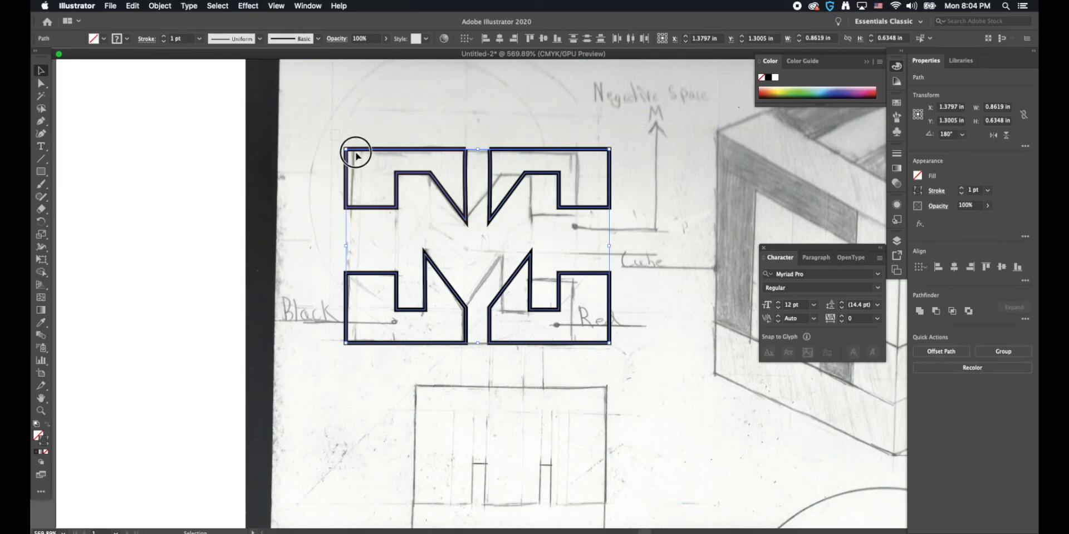
{"action": "left_click", "coordinate": [46, 453]}
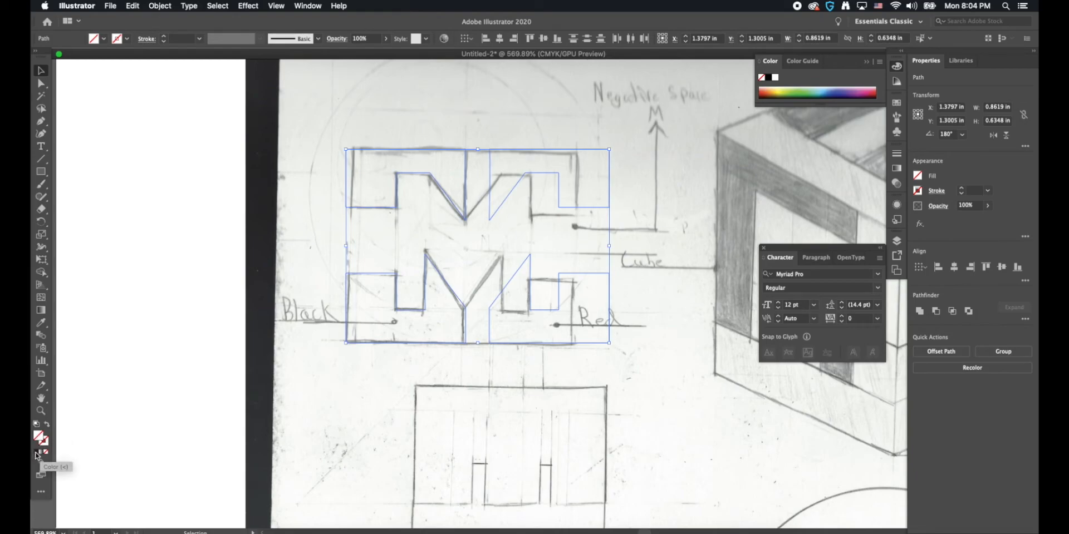
{"action": "left_click", "coordinate": [36, 454]}
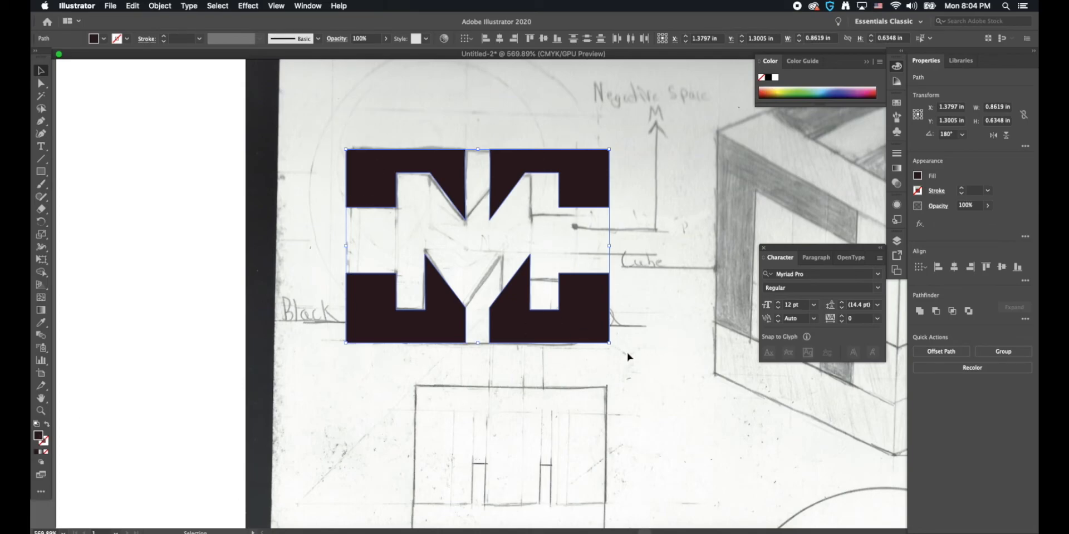
Step: Hide the locked linked sketch image in Layer 1
{"action": "key", "text": "super+minus"}
{"action": "key", "text": "super+minus"}
{"action": "key", "text": "super+minus"}
{"action": "key", "text": "super+minus"}
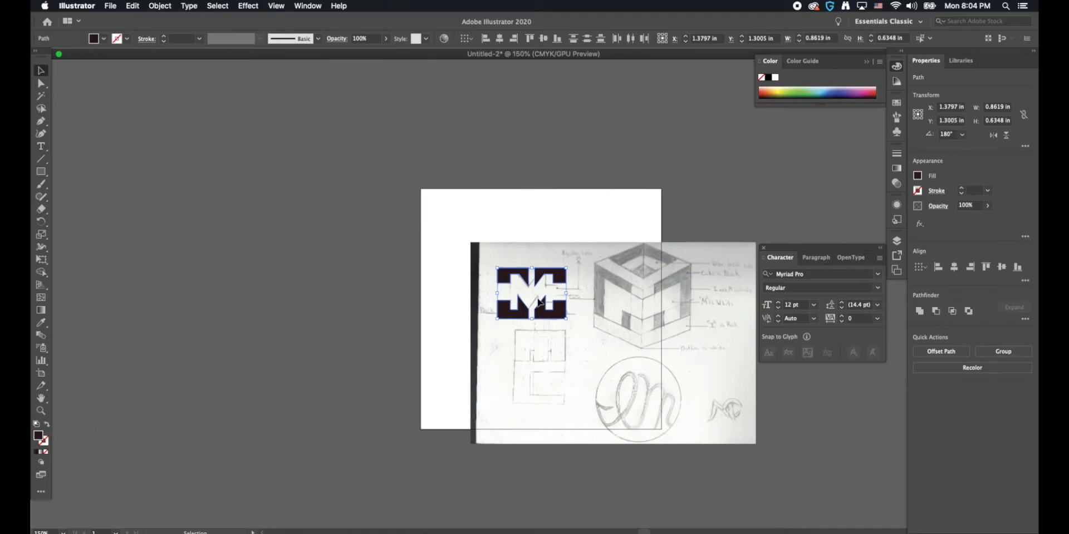
{"action": "left_click", "coordinate": [896, 241]}
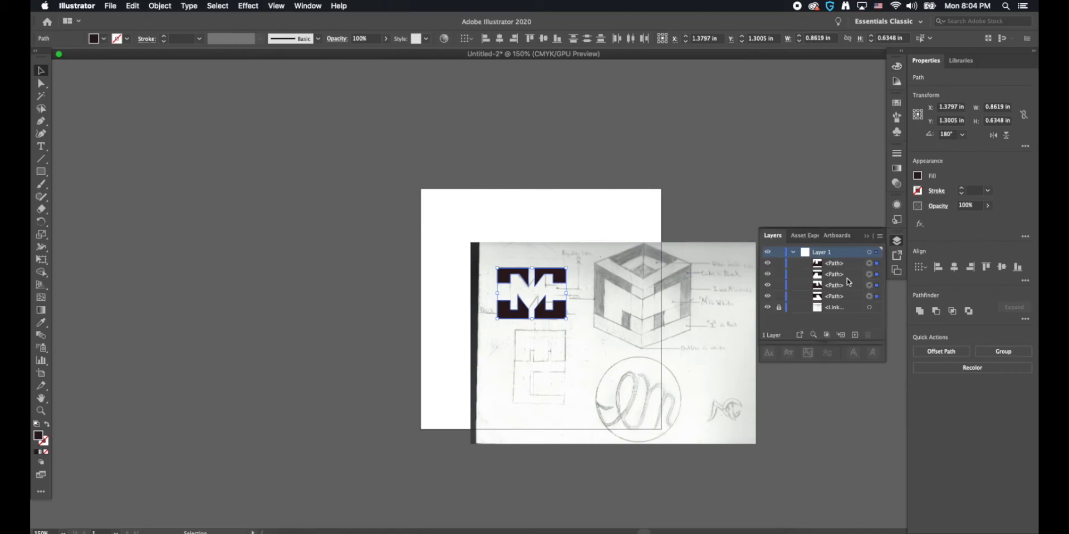
{"action": "left_click", "coordinate": [767, 307]}
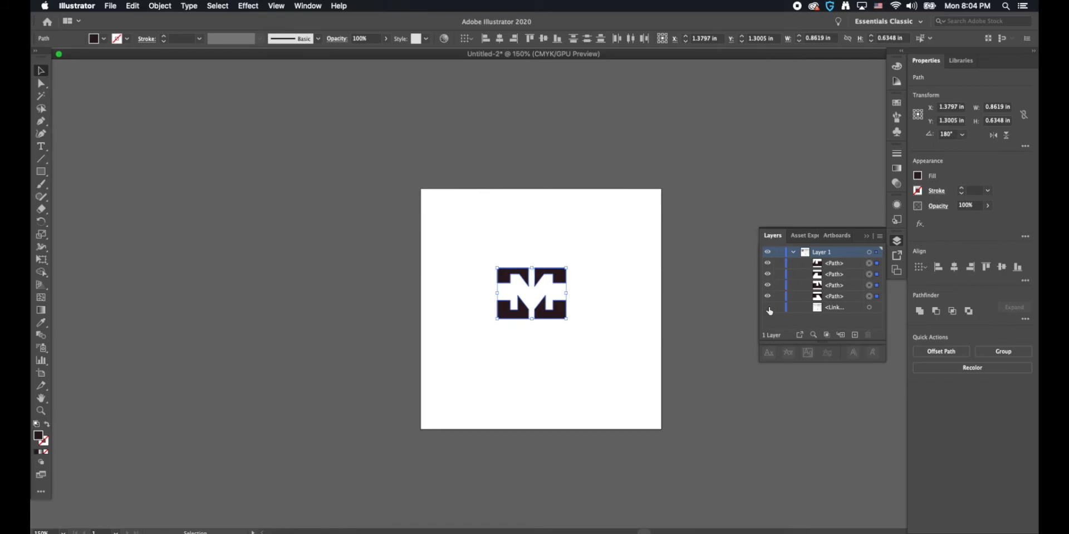
Step: Enlarge the four logo shapes together to about 2.01 in wide by 1.48 in high, centre them on the artboard and deselect them
{"action": "left_click_drag", "start_coordinate": [567, 268], "coordinate": [629, 222]}
{"action": "left_click_drag", "start_coordinate": [497, 319], "coordinate": [472, 337]}
{"action": "left_click_drag", "start_coordinate": [533, 320], "coordinate": [523, 346]}
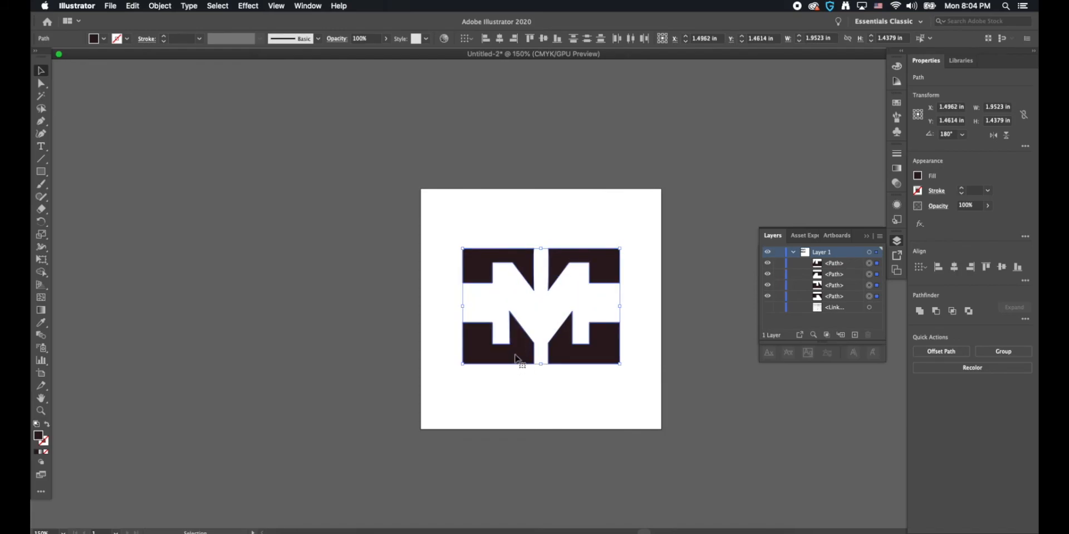
{"action": "left_click_drag", "start_coordinate": [634, 231], "coordinate": [412, 435]}
{"action": "left_click_drag", "start_coordinate": [619, 249], "coordinate": [561, 257]}
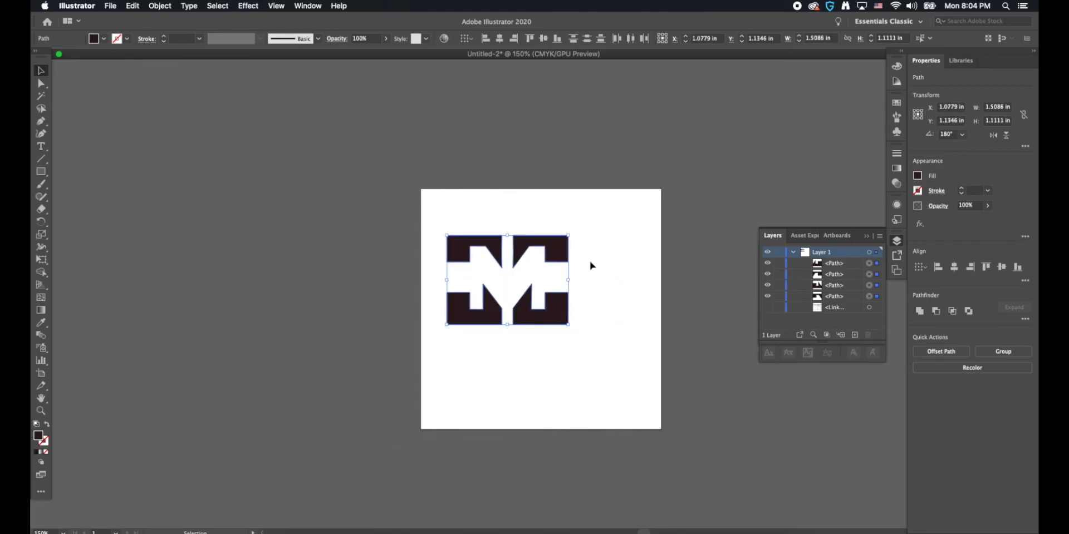
{"action": "left_click_drag", "start_coordinate": [568, 325], "coordinate": [561, 352]}
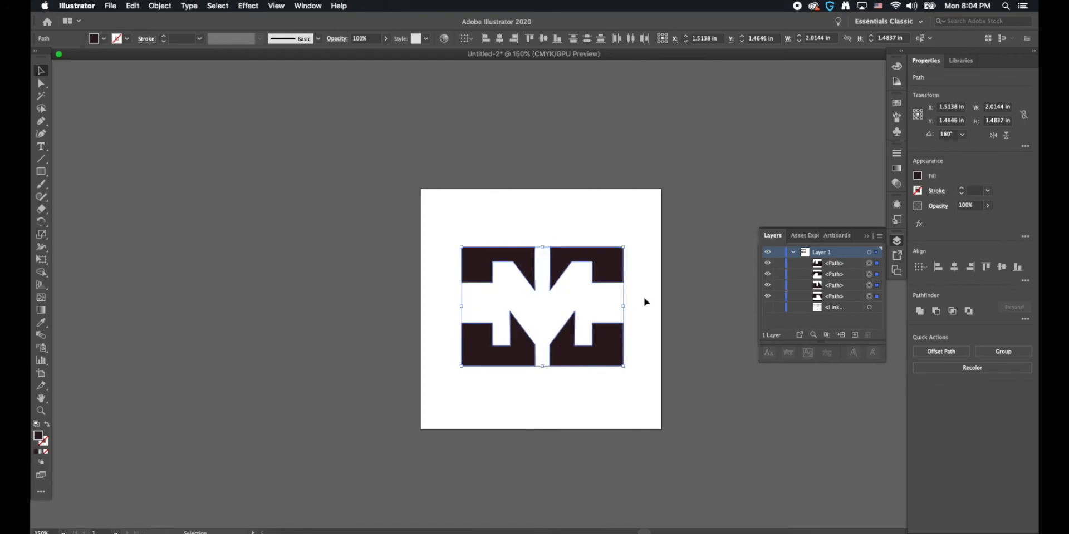
{"action": "left_click", "coordinate": [517, 207]}
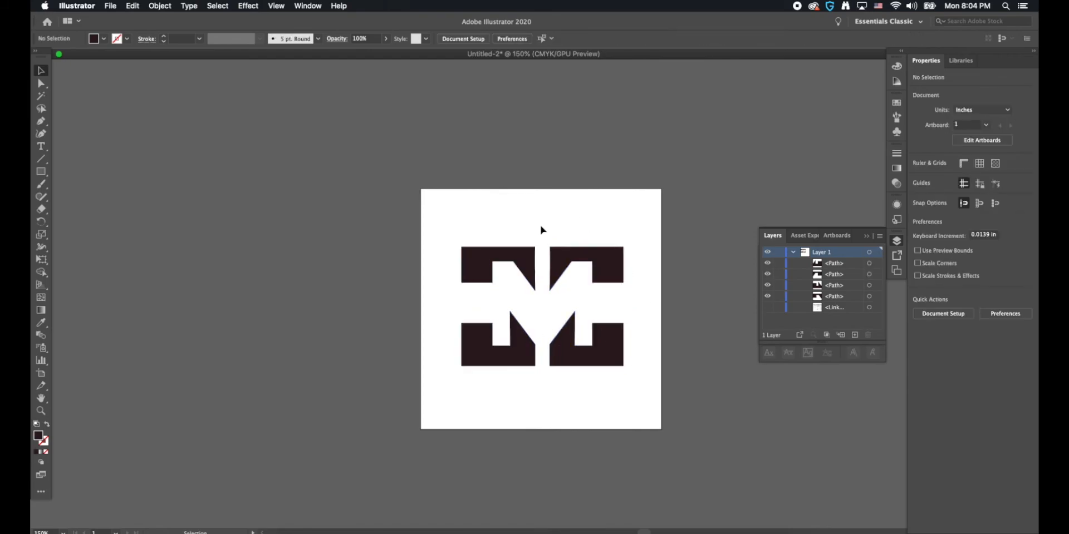
{"action": "left_click", "coordinate": [110, 7]}
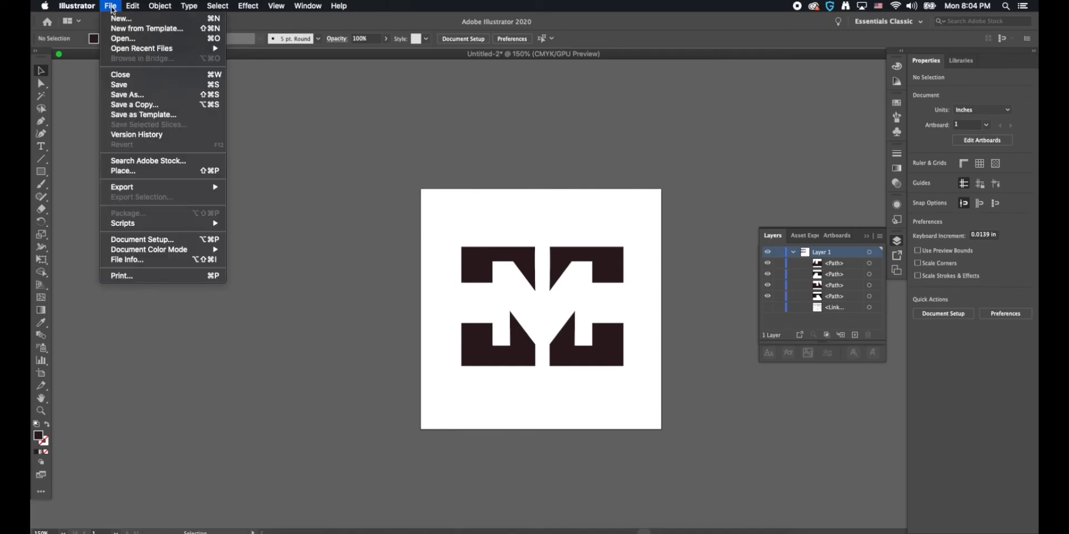
{"action": "left_click", "coordinate": [136, 95]}
{"action": "left_click", "coordinate": [559, 189]}
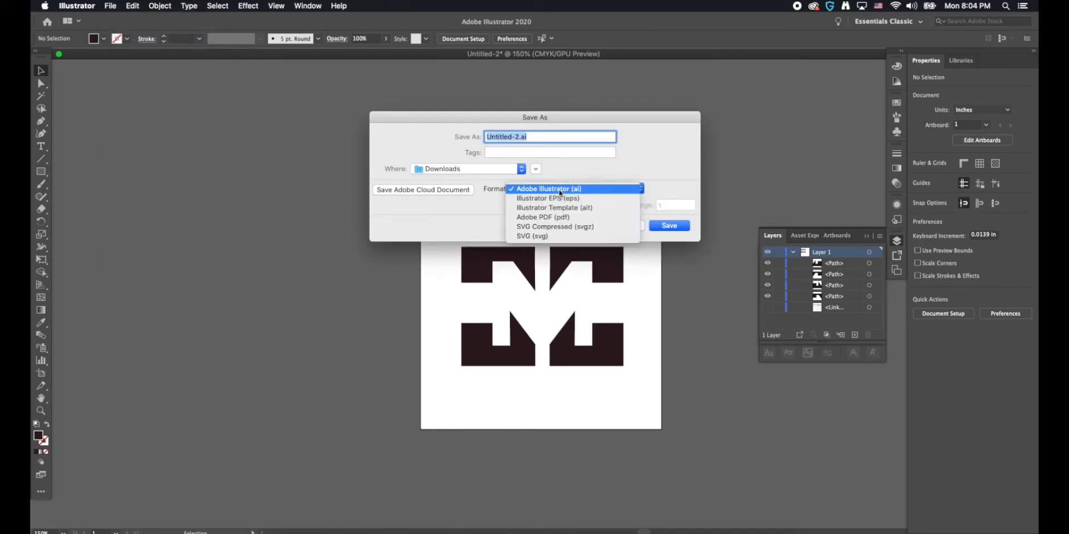
{"action": "key", "text": "Return"}
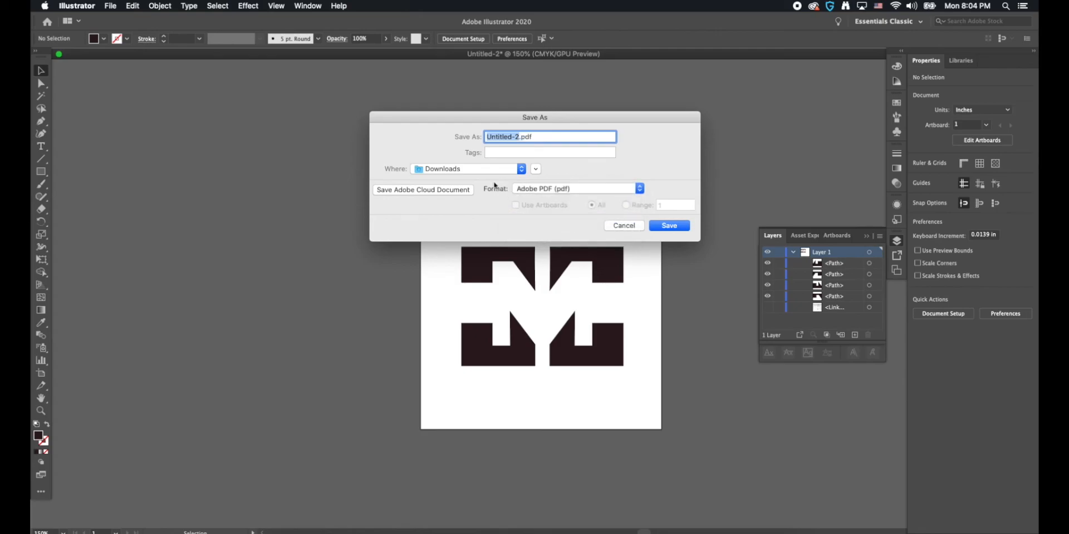
{"action": "left_click", "coordinate": [477, 169]}
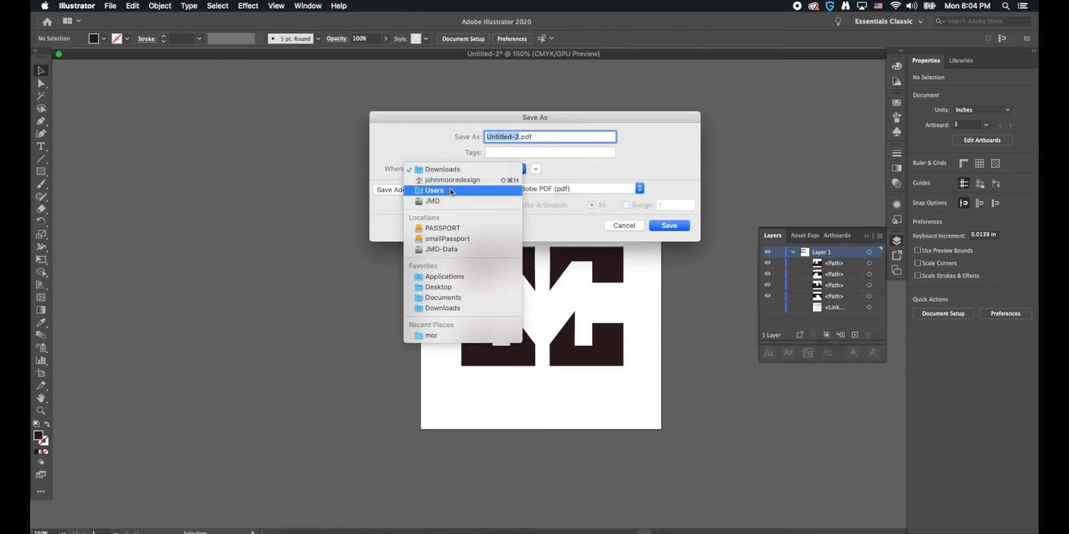
{"action": "left_click", "coordinate": [441, 281]}
{"action": "left_click", "coordinate": [501, 169]}
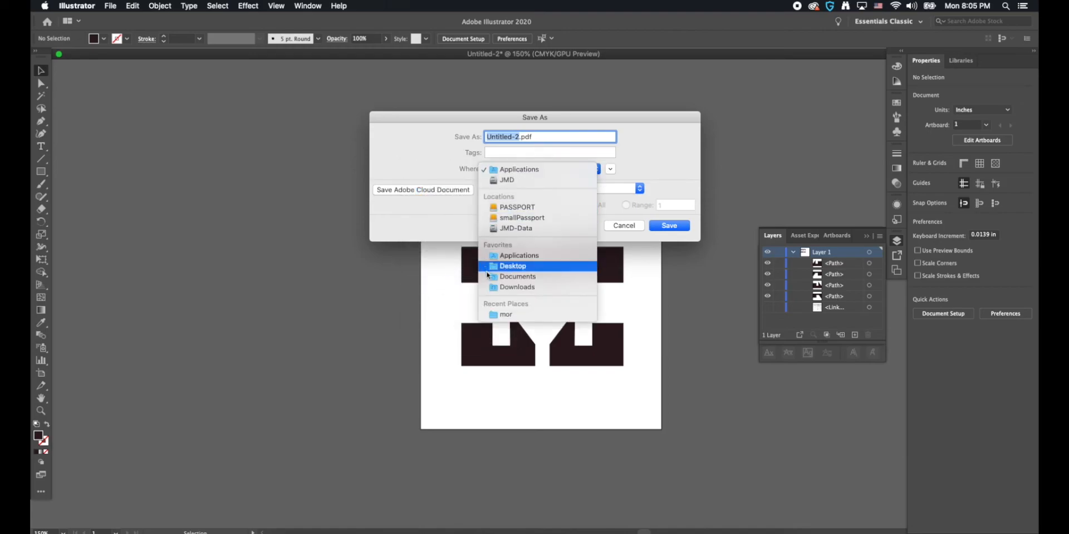
{"action": "left_click", "coordinate": [495, 267]}
{"action": "left_click_drag", "start_coordinate": [525, 125], "coordinate": [549, 77]}
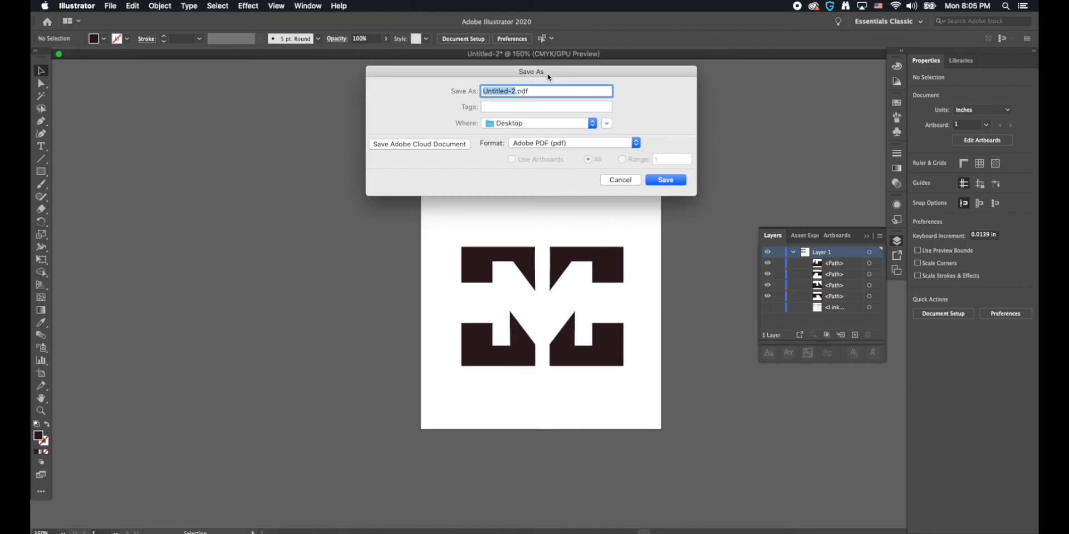
{"action": "type", "text": "cla"}
{"action": "key", "text": "BackSpace"}
{"action": "key", "text": "BackSpace"}
{"action": "type", "text": "personalLogo"}
{"action": "key", "text": "BackSpace"}
{"action": "type", "text": "M"}
{"action": "left_click", "coordinate": [622, 181]}
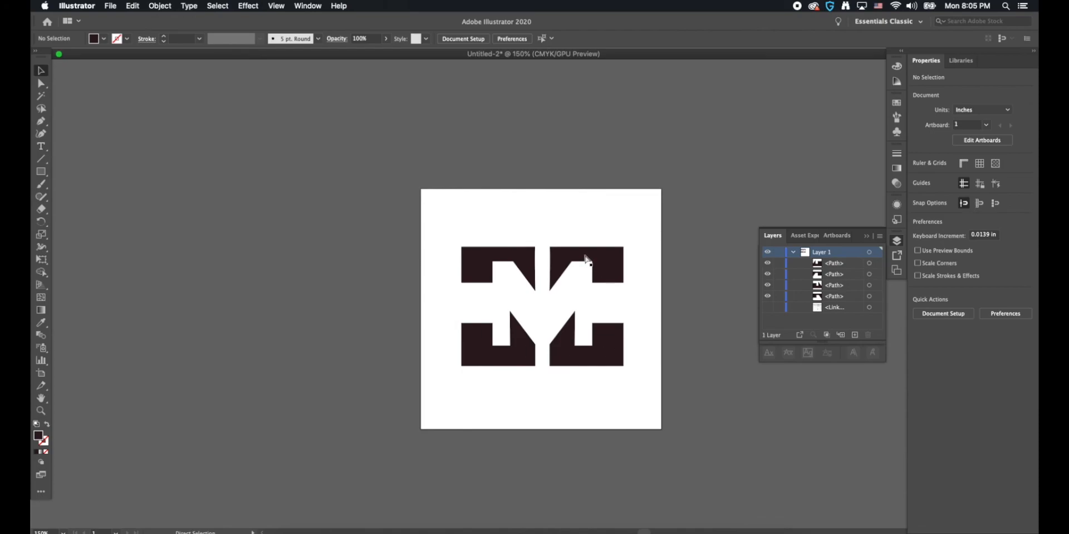
{"action": "key", "text": "v"}
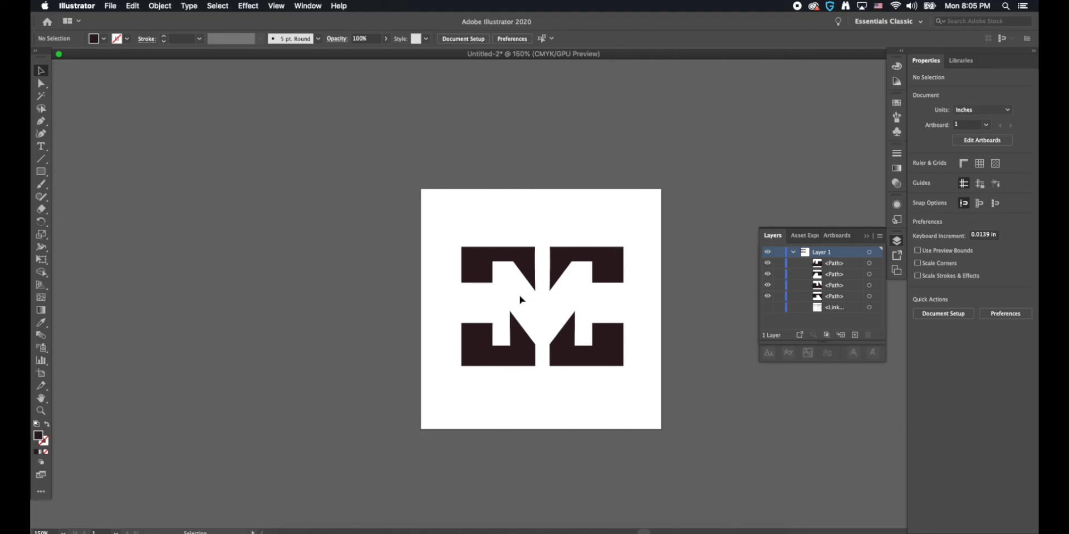